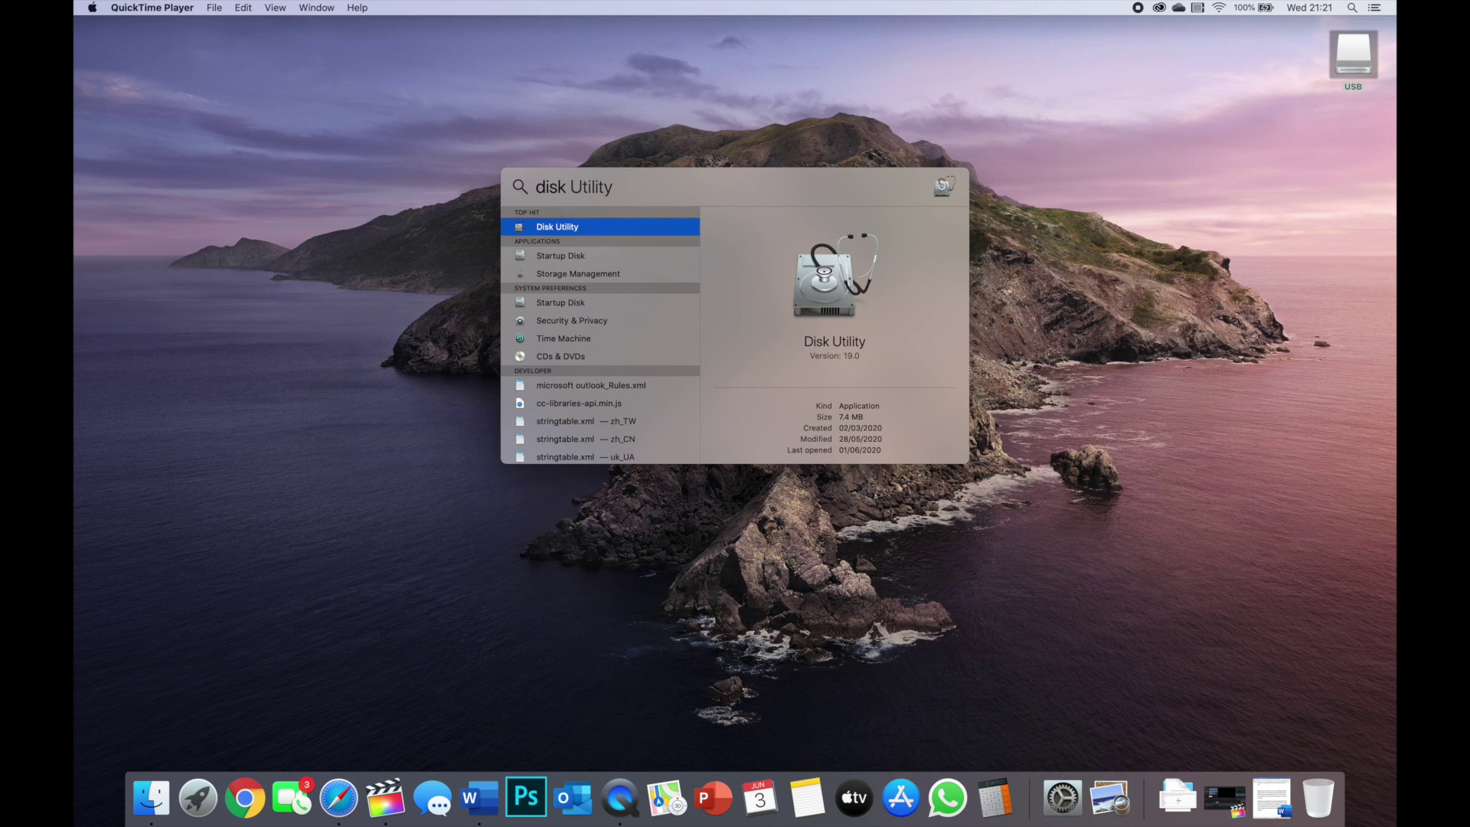
Open Disk Utility and set its sidebar to show all devices.
key("Return")
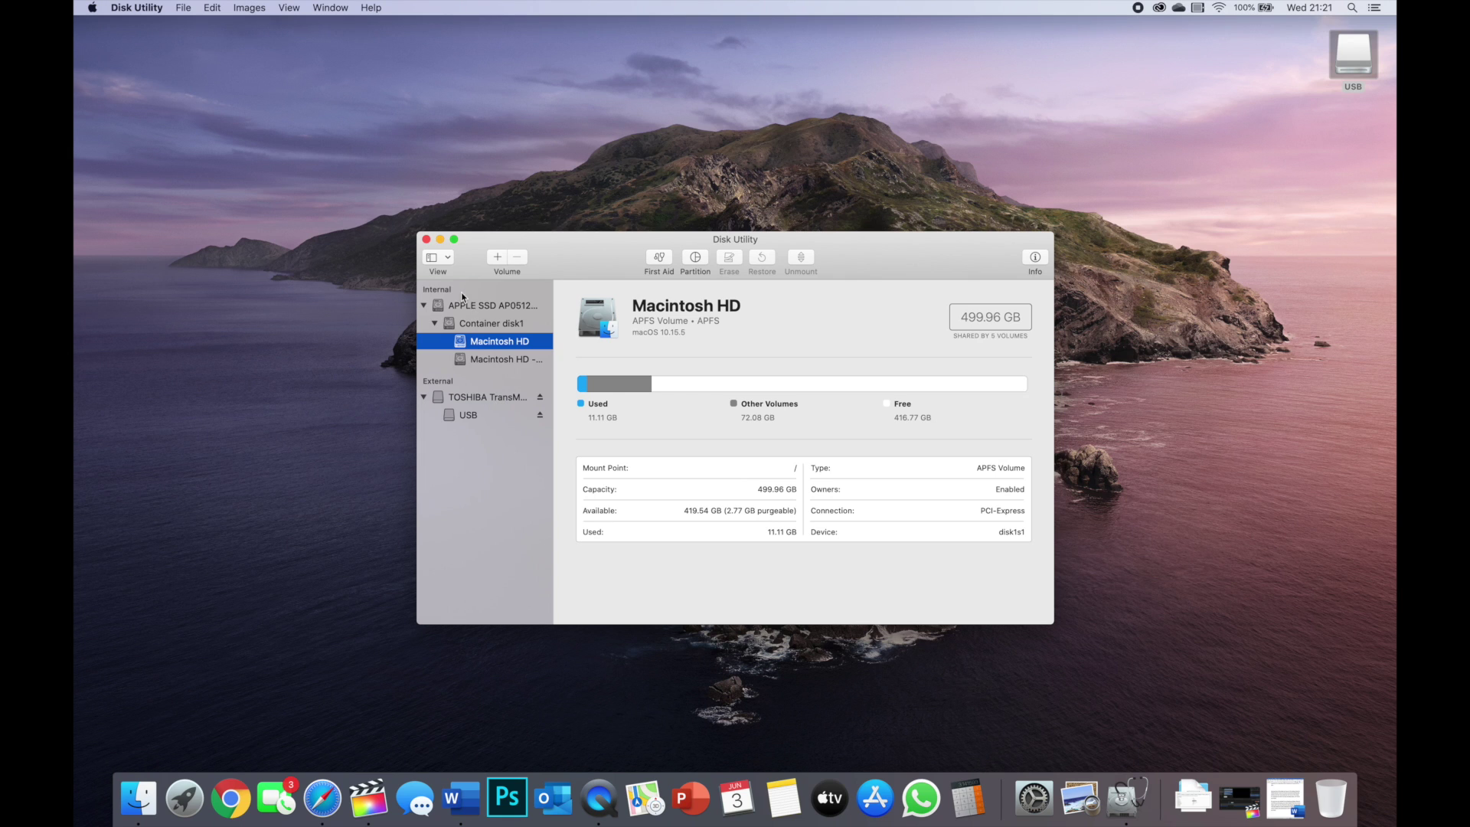
left_click(444, 258)
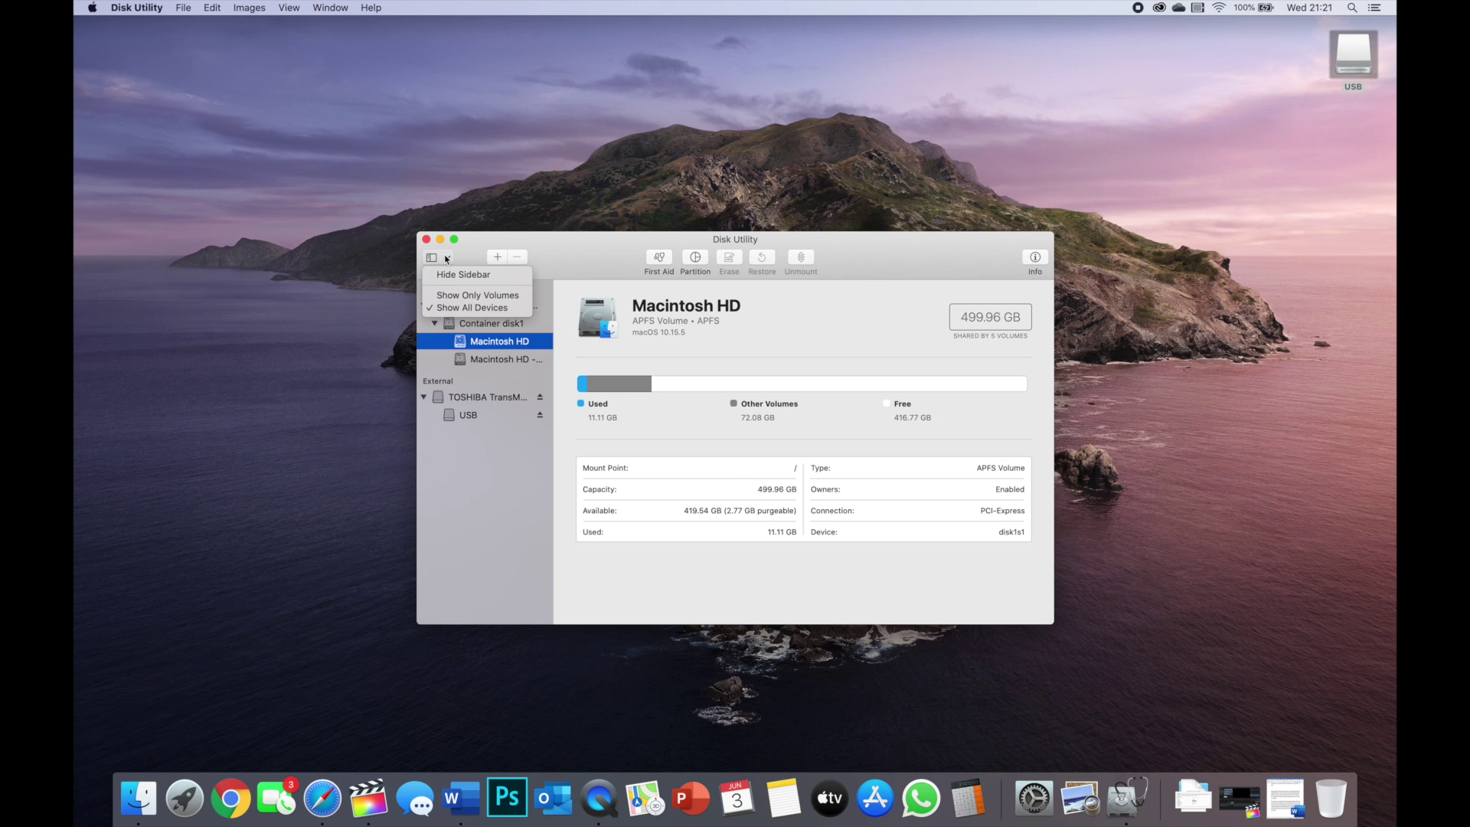
left_click(481, 308)
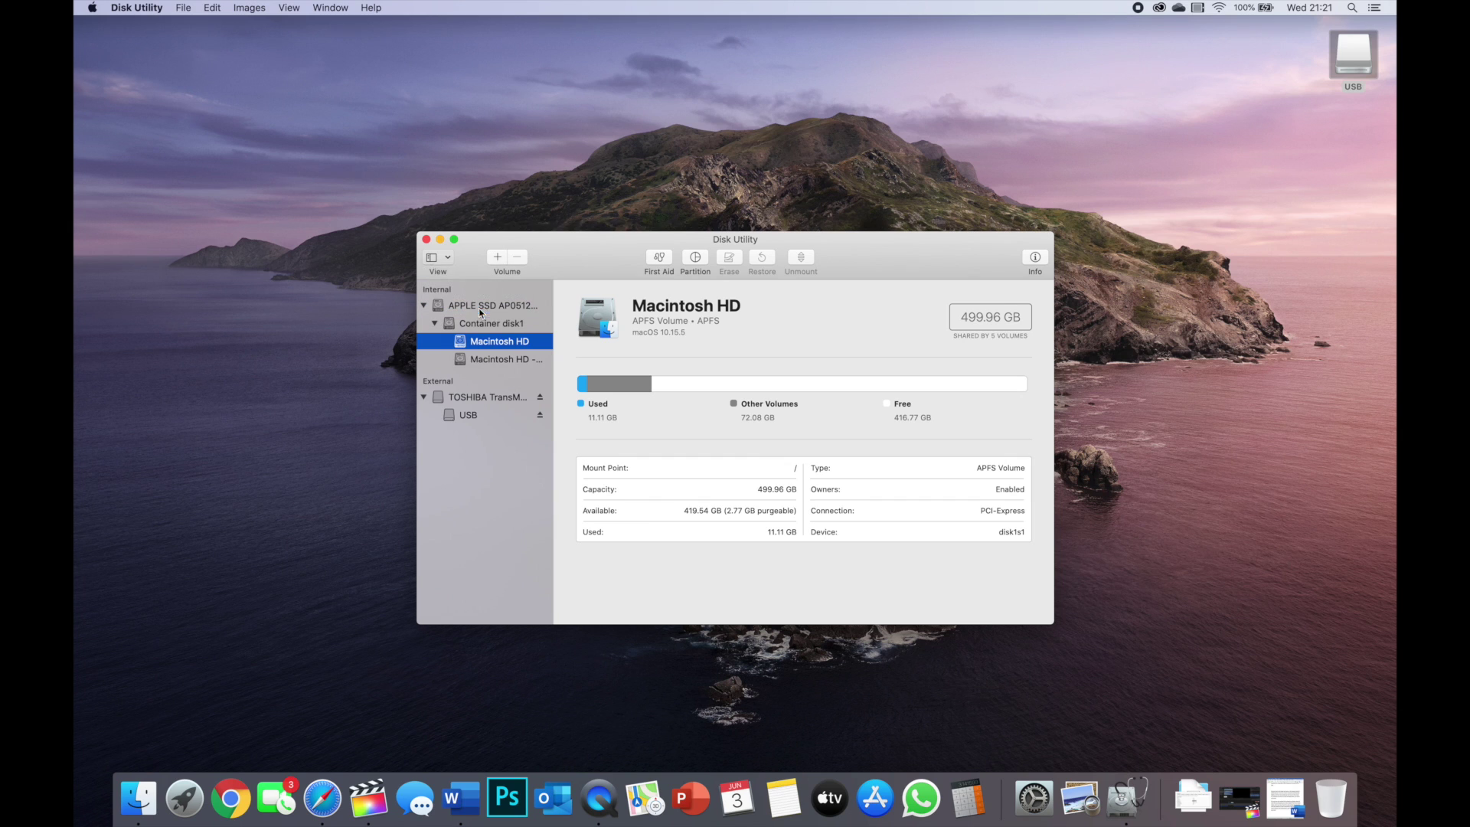
Erase the external TOSHIBA TransMemory drive as "USB INSTALLER" with Mac OS Extended (Journaled) and GUID Partition Map, and close Disk Utility.
left_click(468, 400)
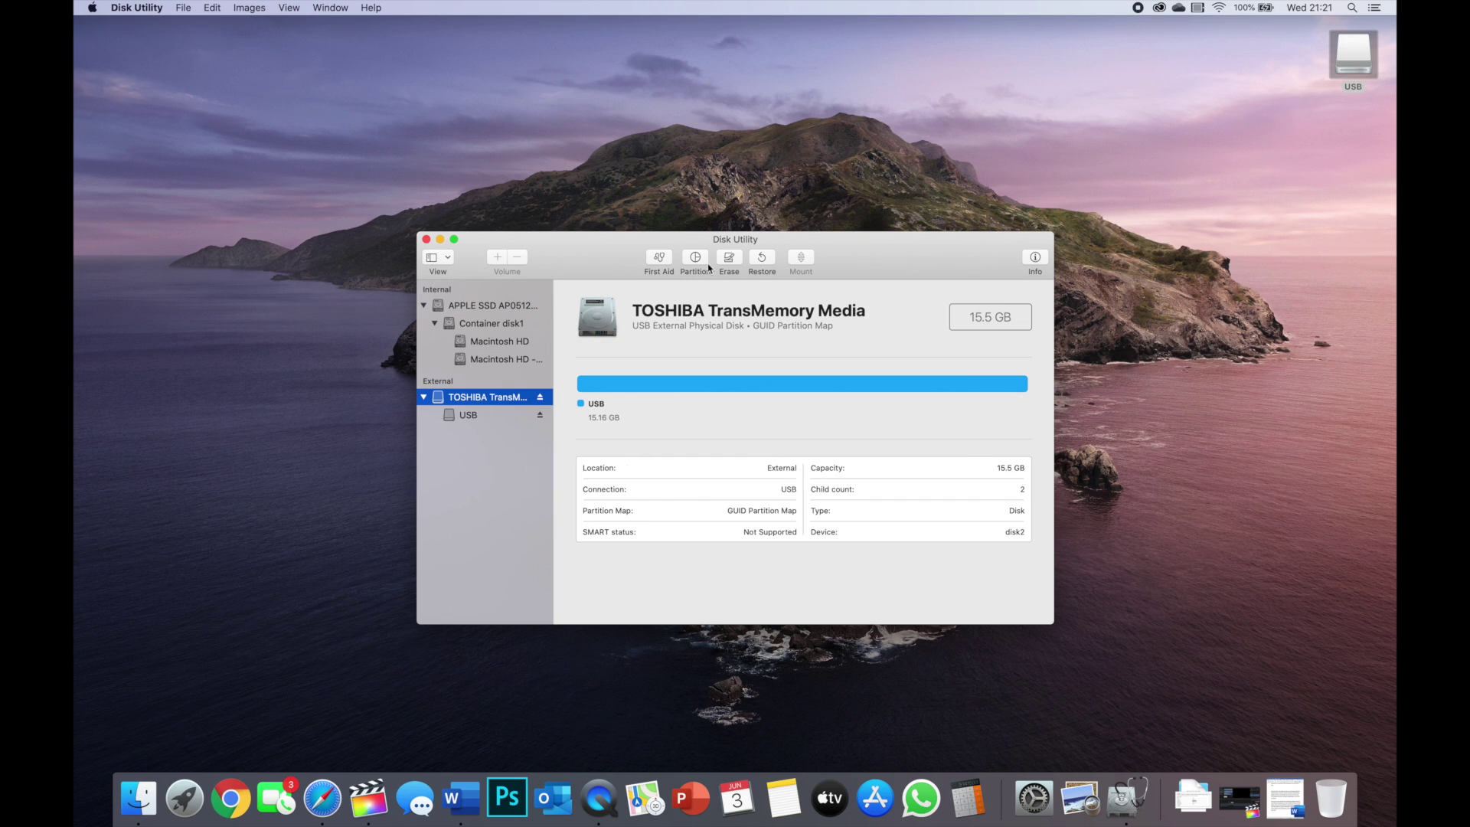
left_click(732, 258)
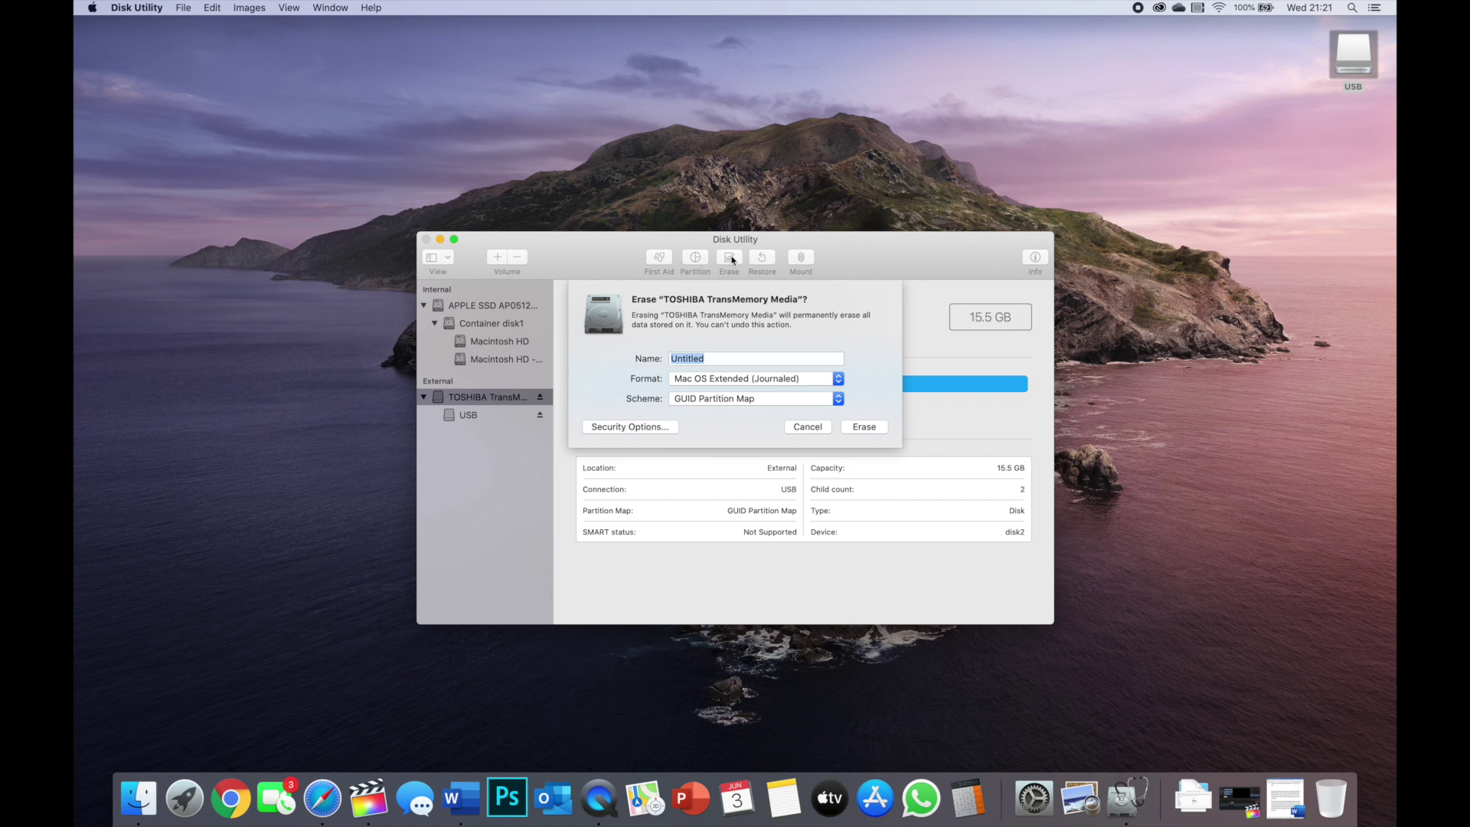
type("USB INSTALLER")
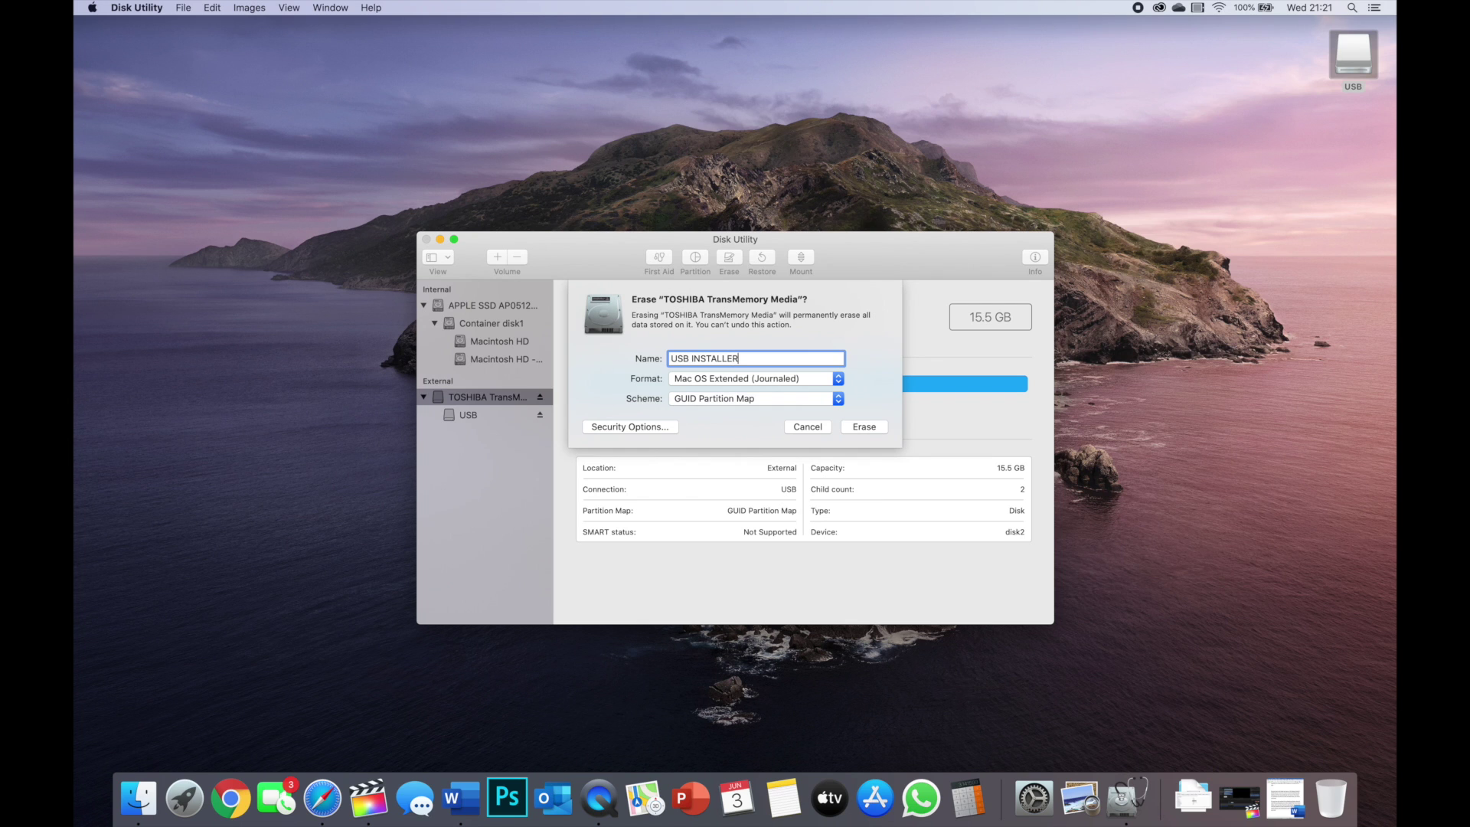
left_click(865, 428)
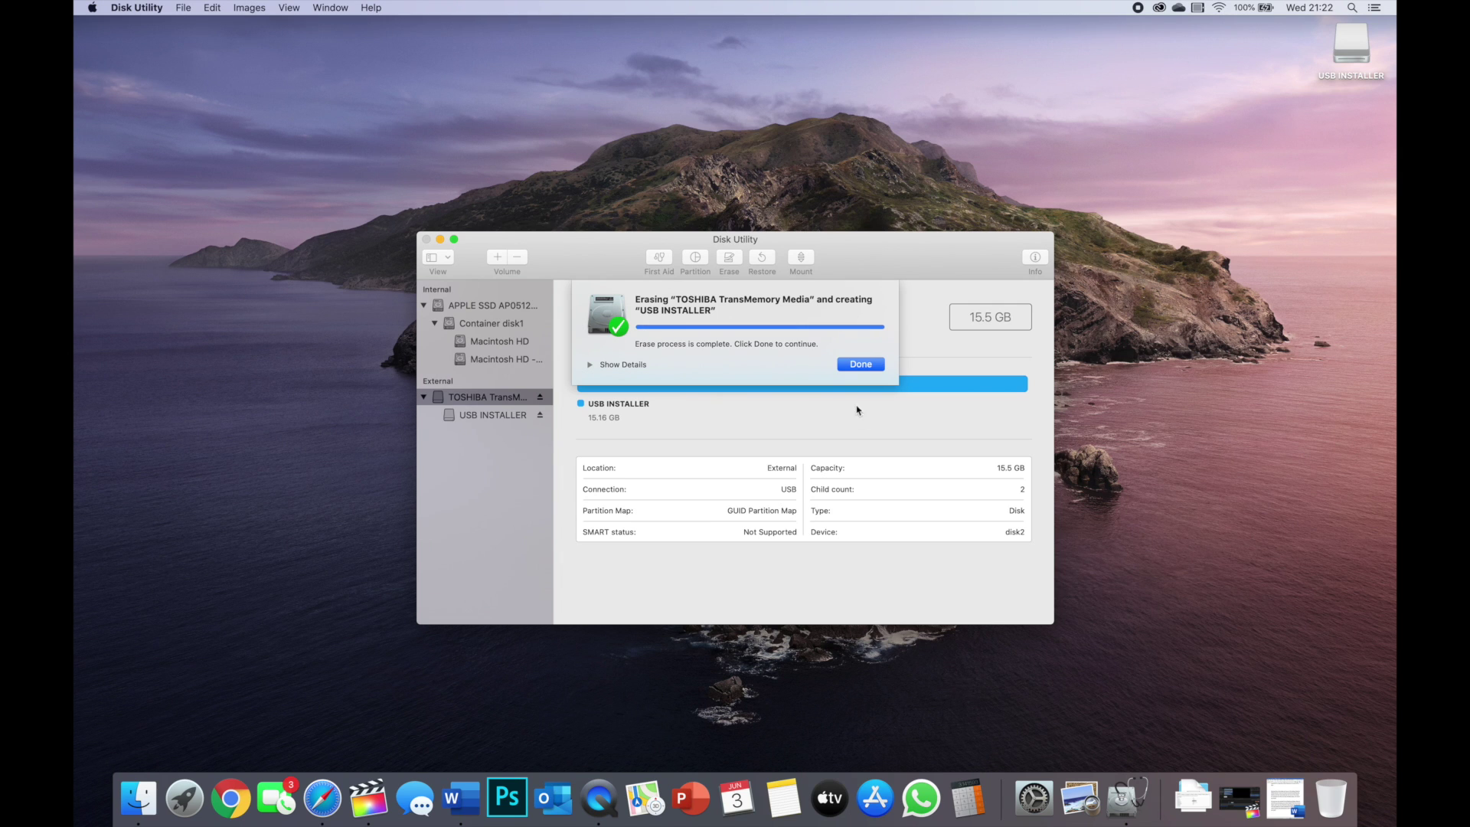
left_click(862, 366)
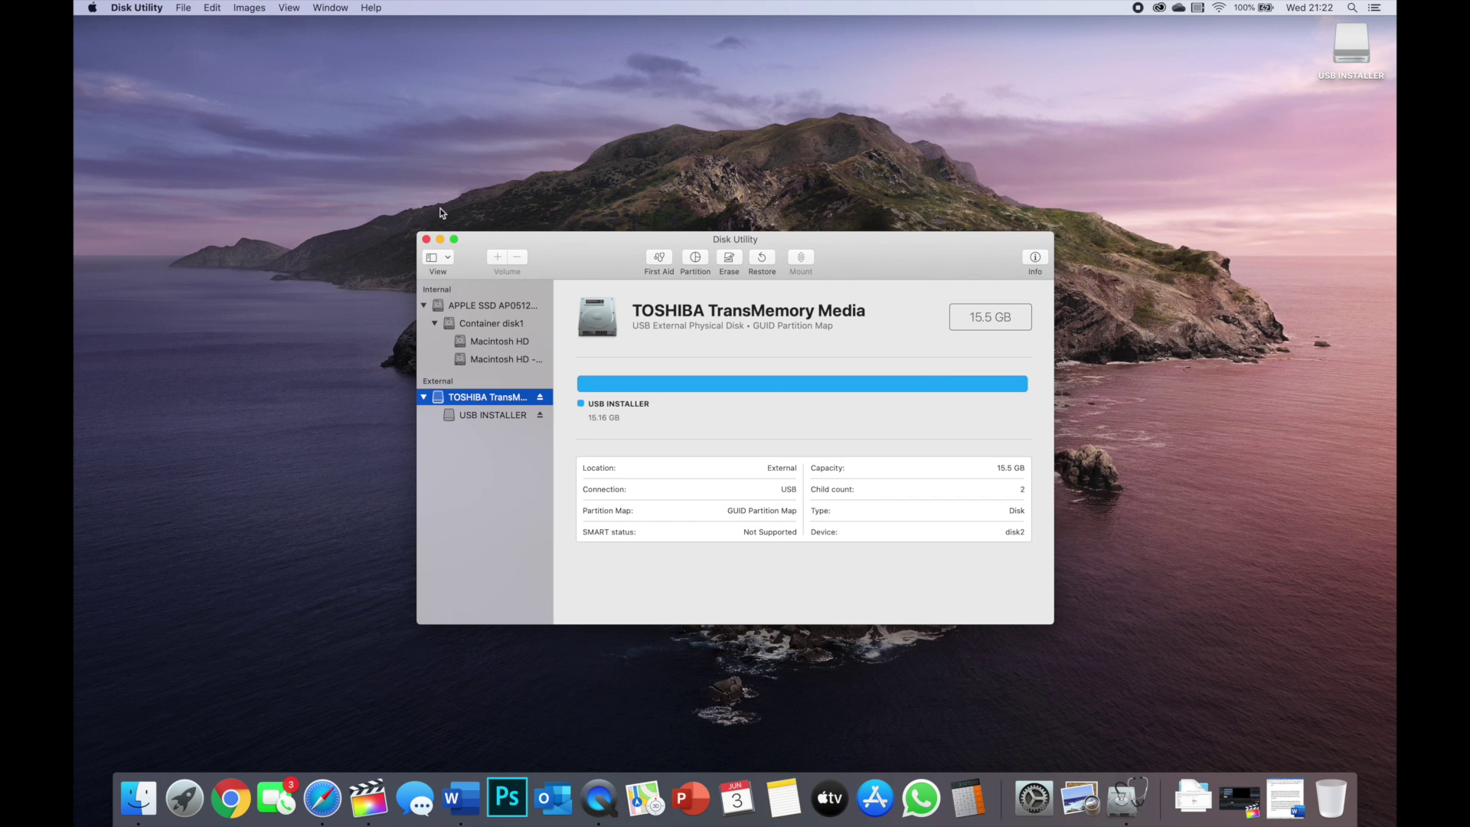
left_click(427, 239)
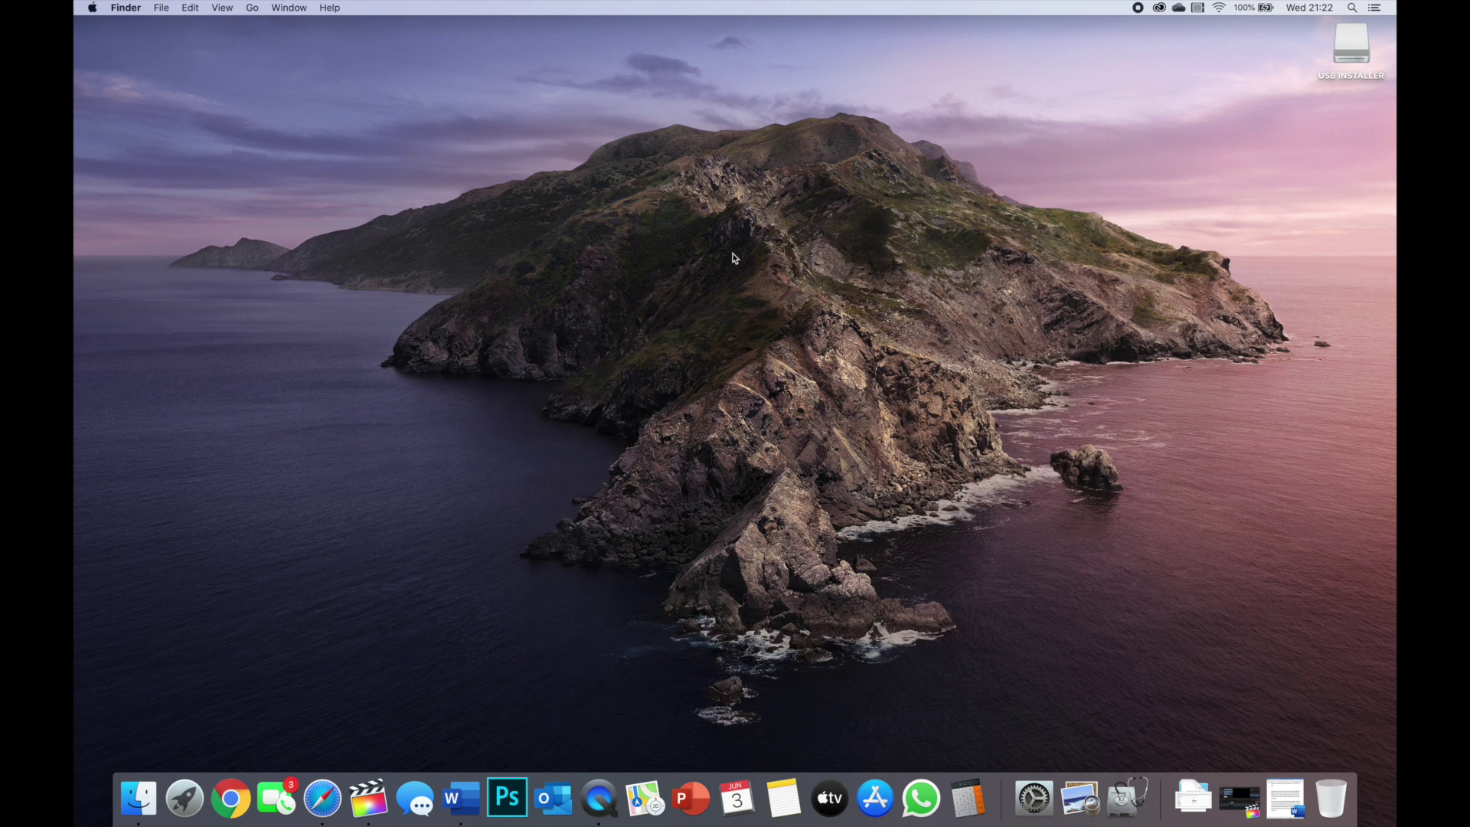
Switch to Safari and open dosdude1.com/catalina.
left_click(325, 809)
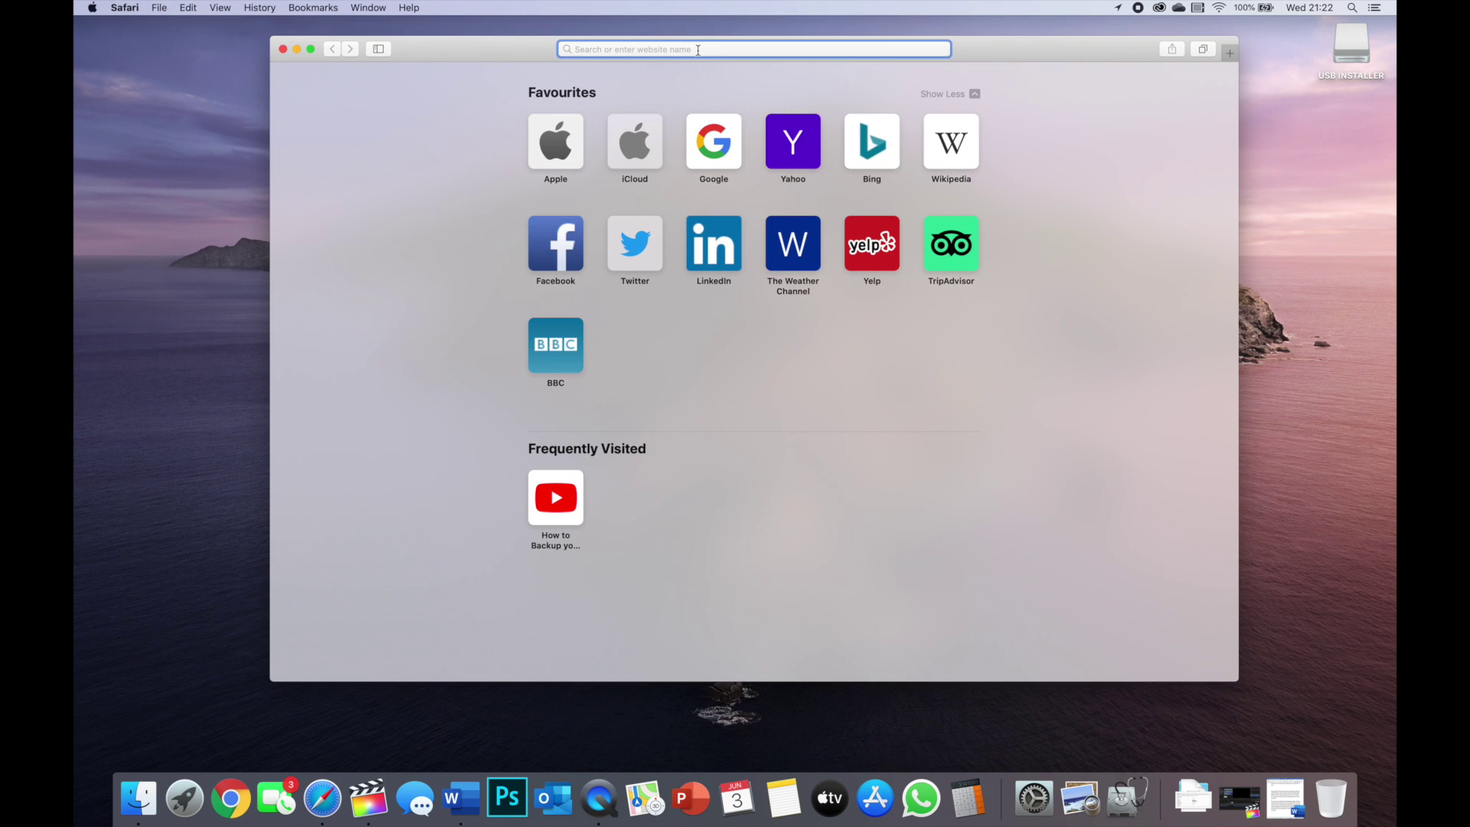
type("dosdu")
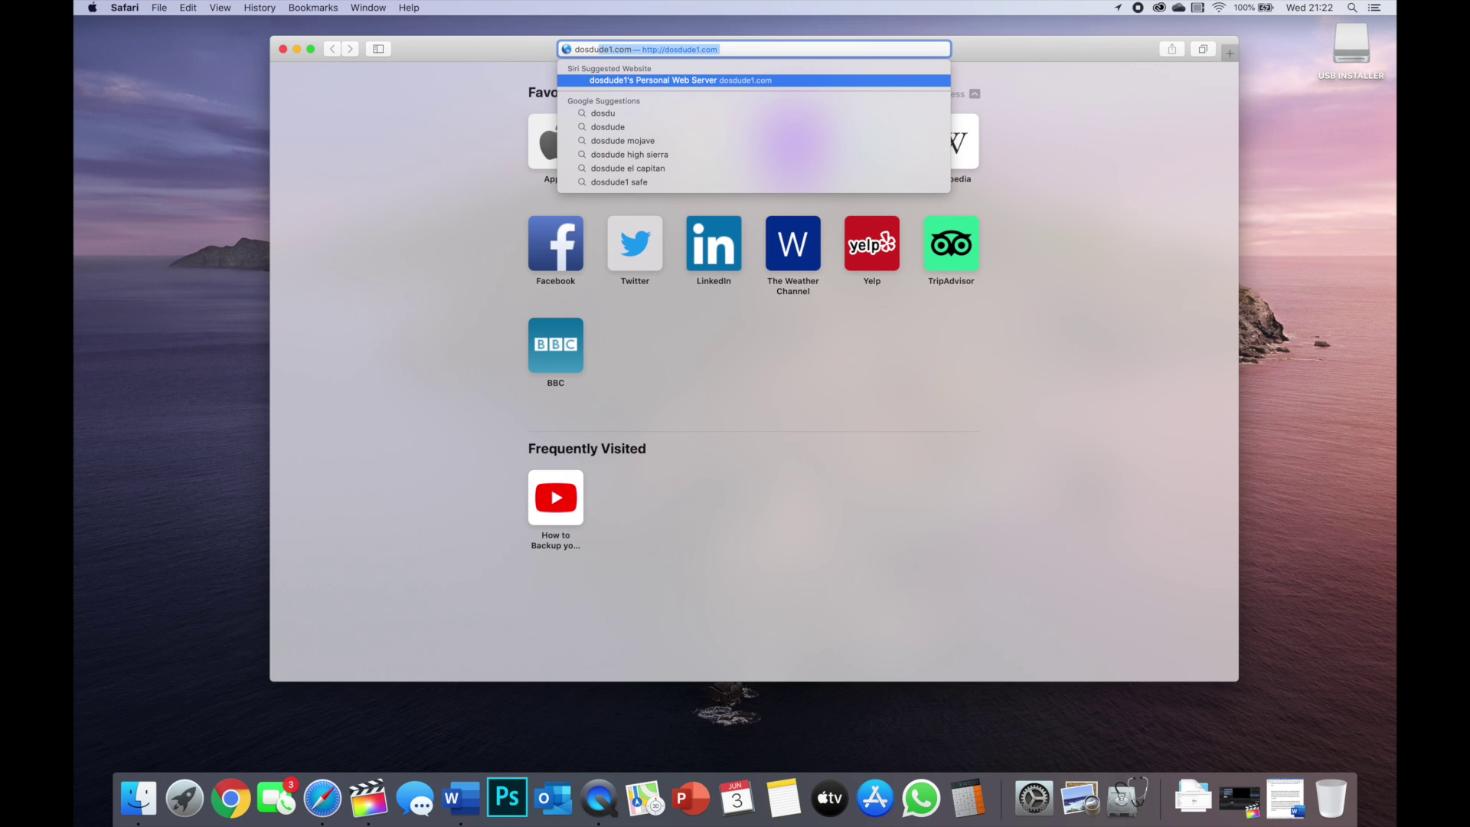
type("de1.com/")
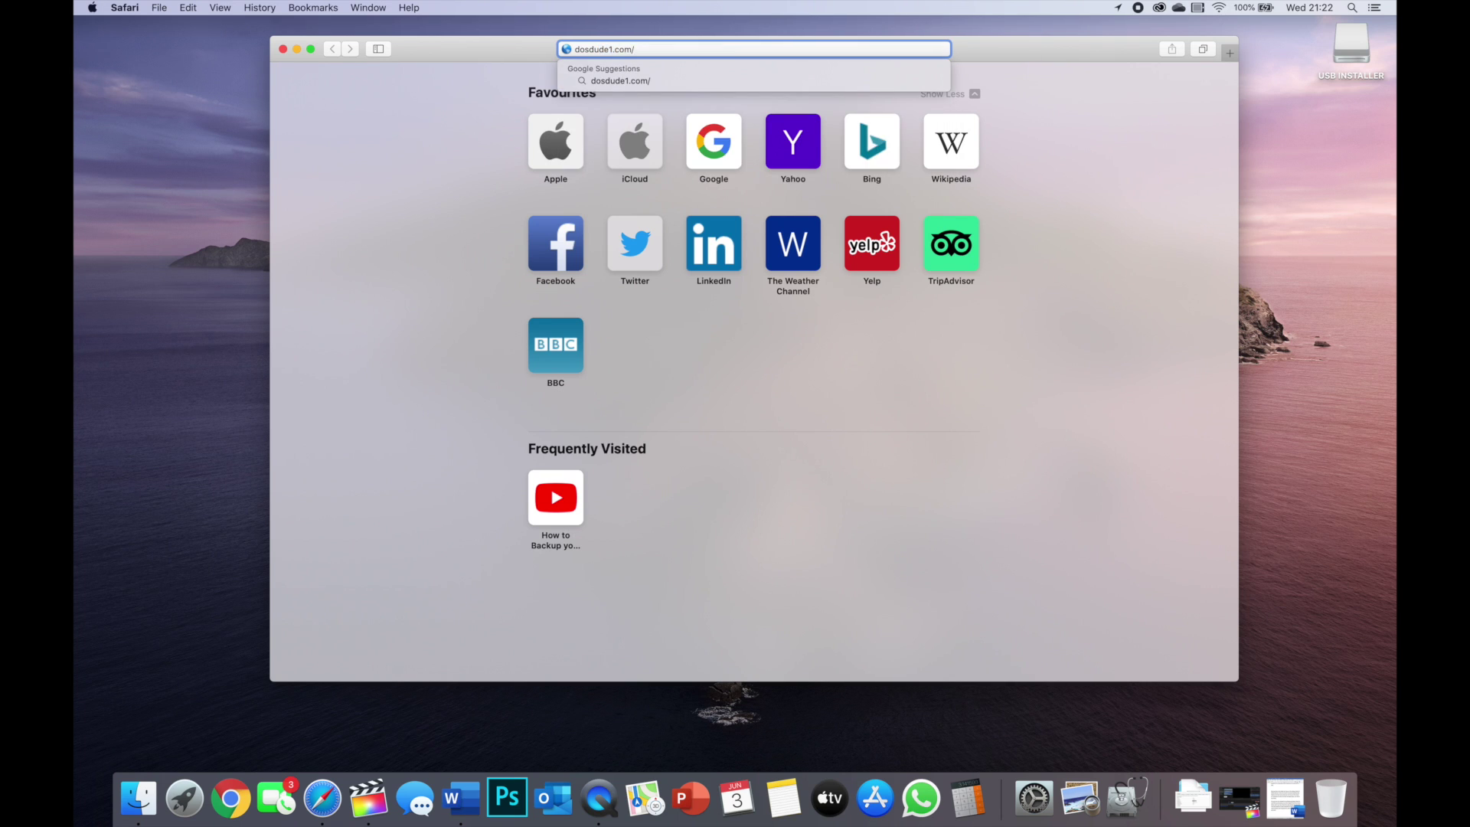
type("catakina")
key("BackSpace")
key("BackSpace")
type("lina")
key("Return")
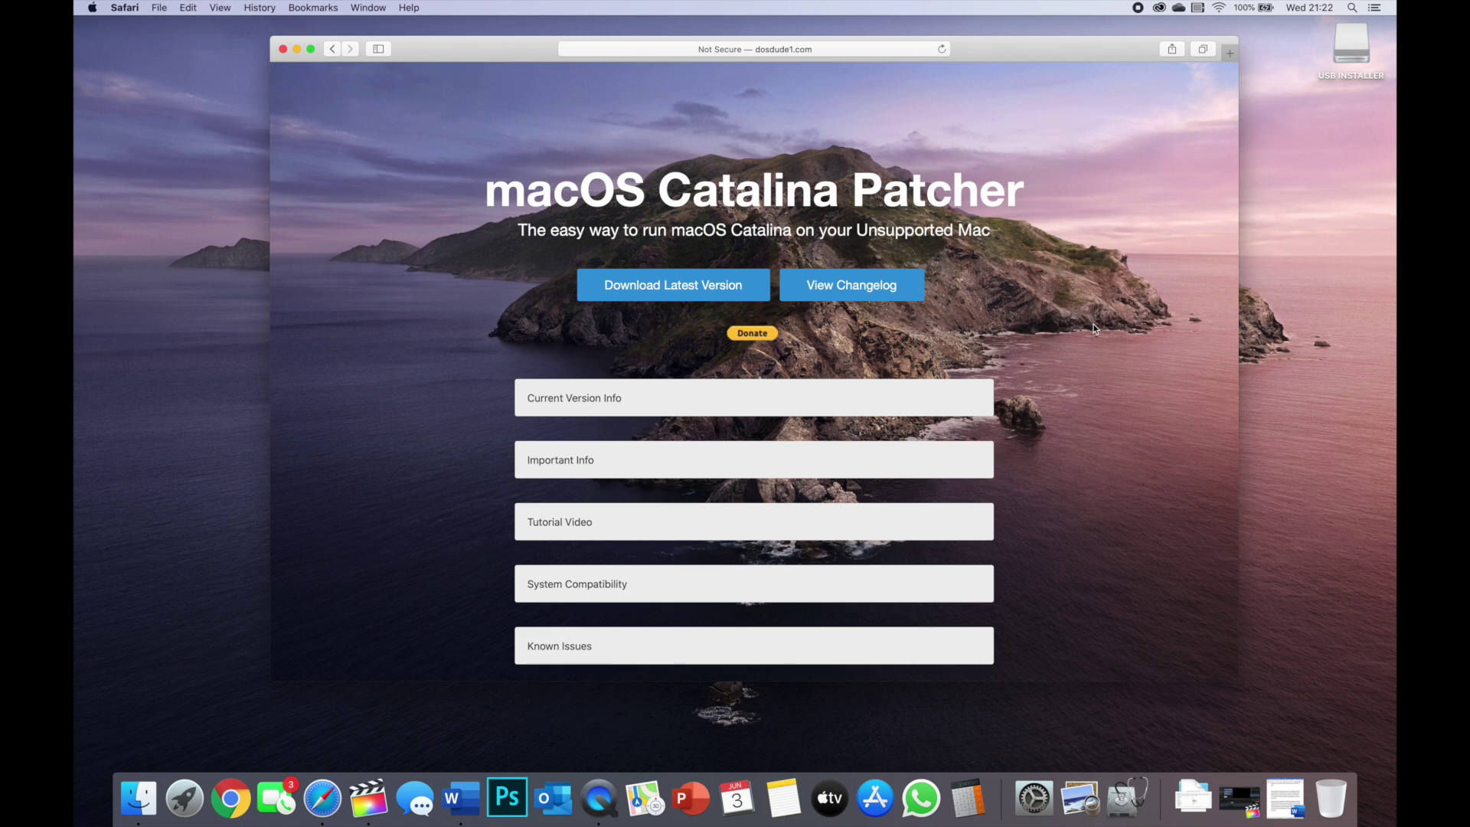
Expand the Current Version Info and Important Info sections and read the patcher version and APFS BootROM notes.
scroll(1094, 323, "down", 2)
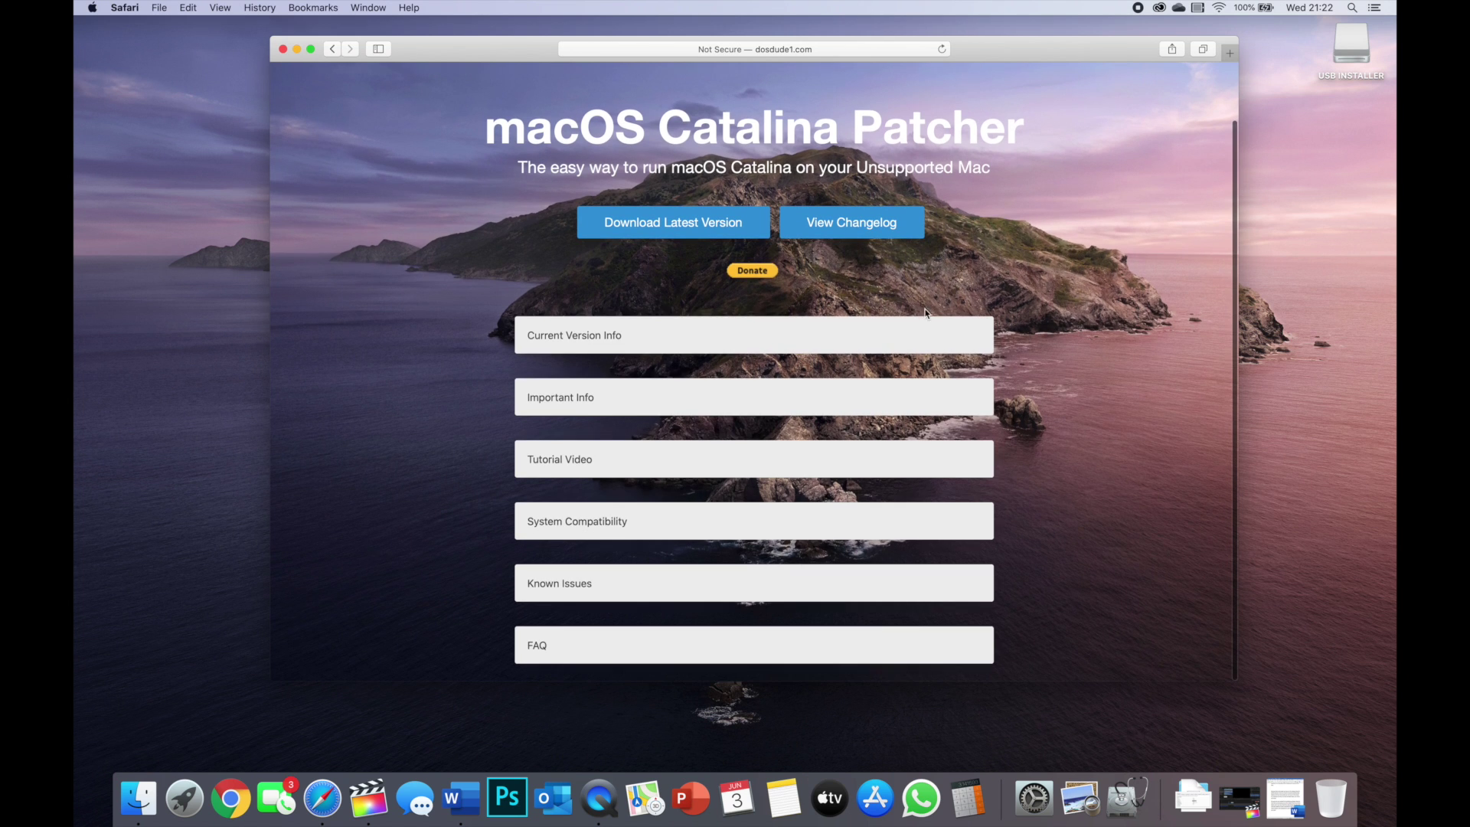
left_click(911, 333)
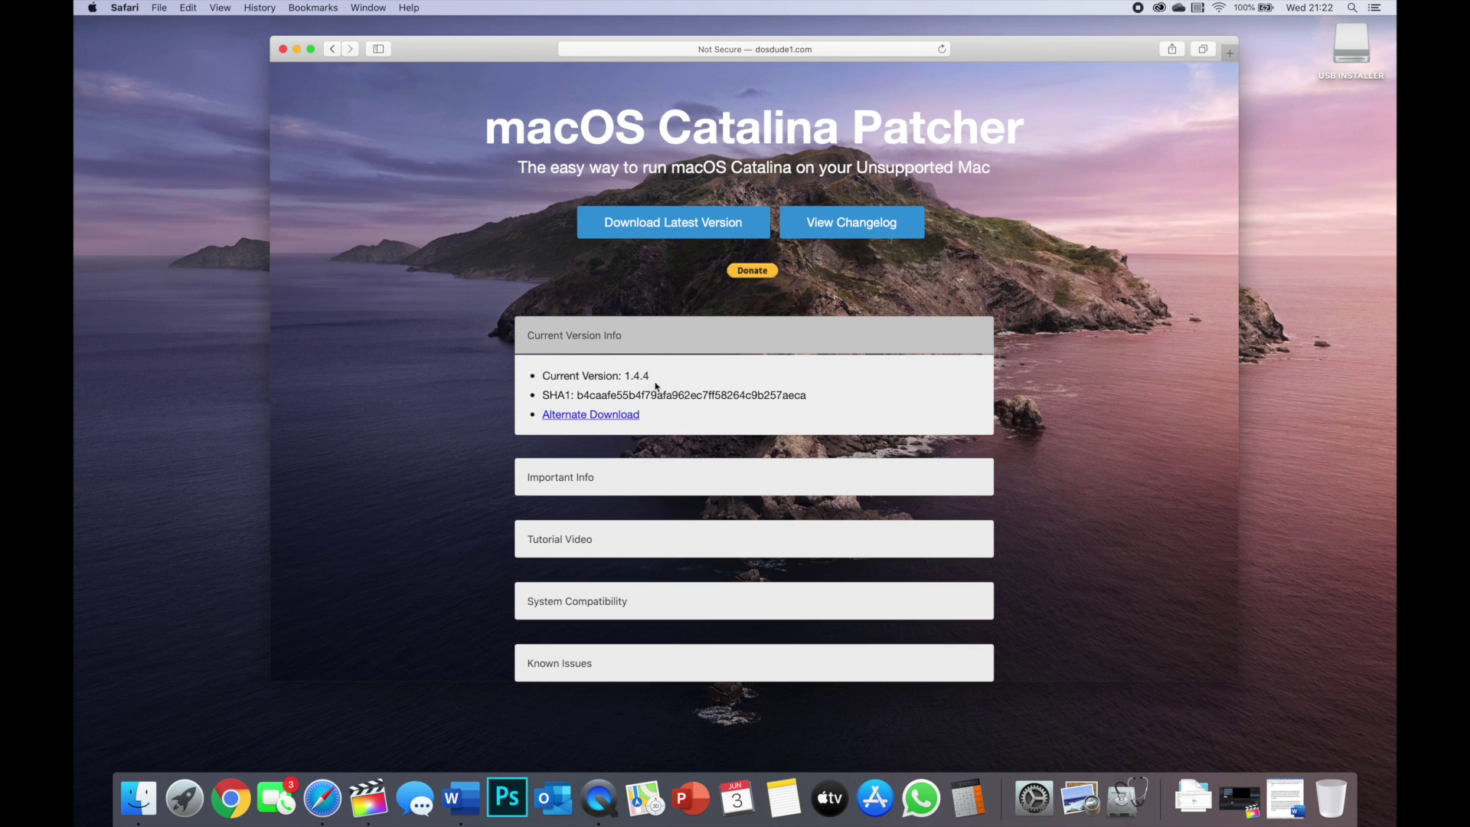
scroll(734, 376, "down", 1)
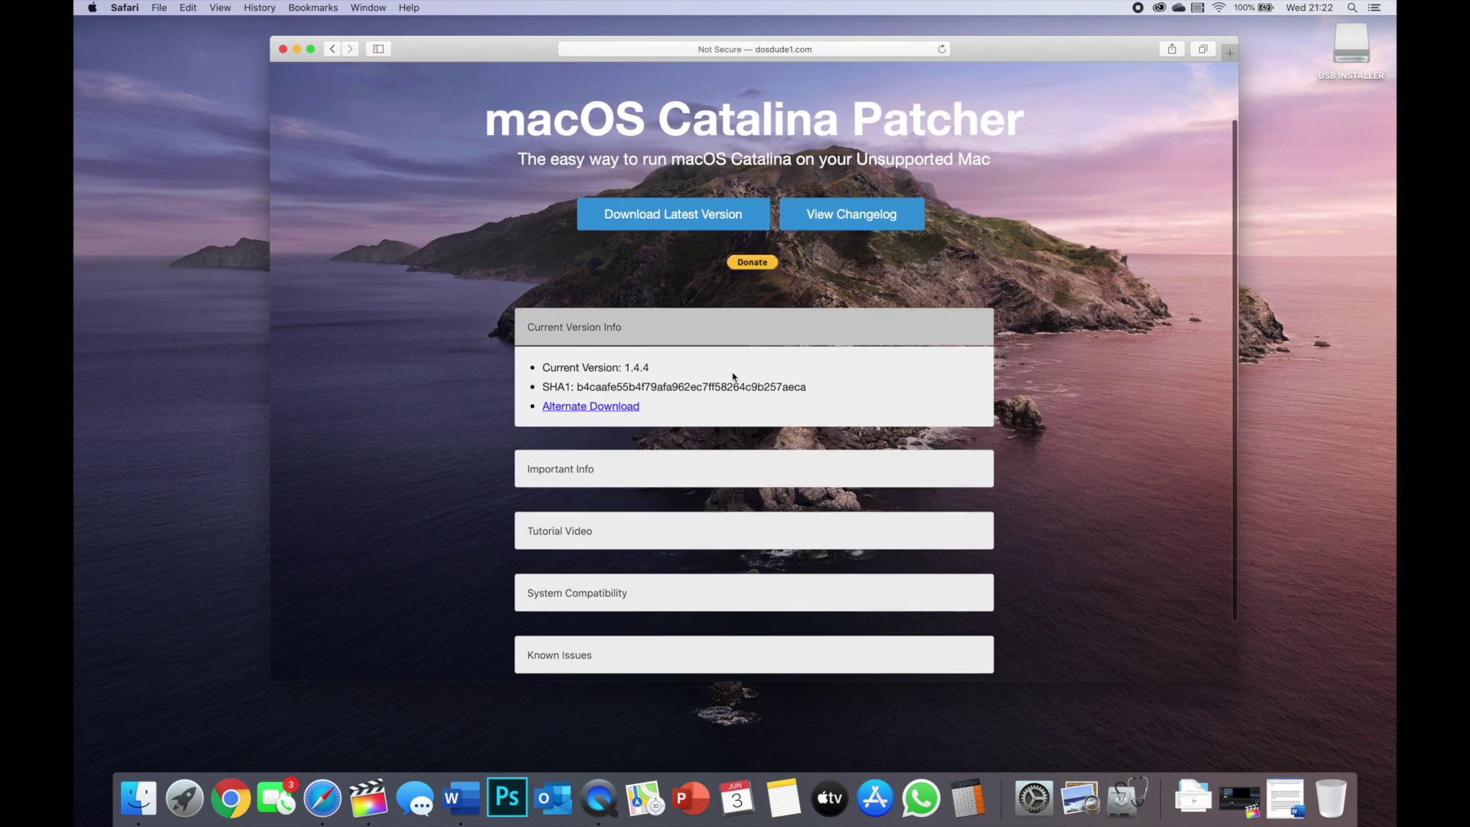
scroll(734, 377, "down", 2)
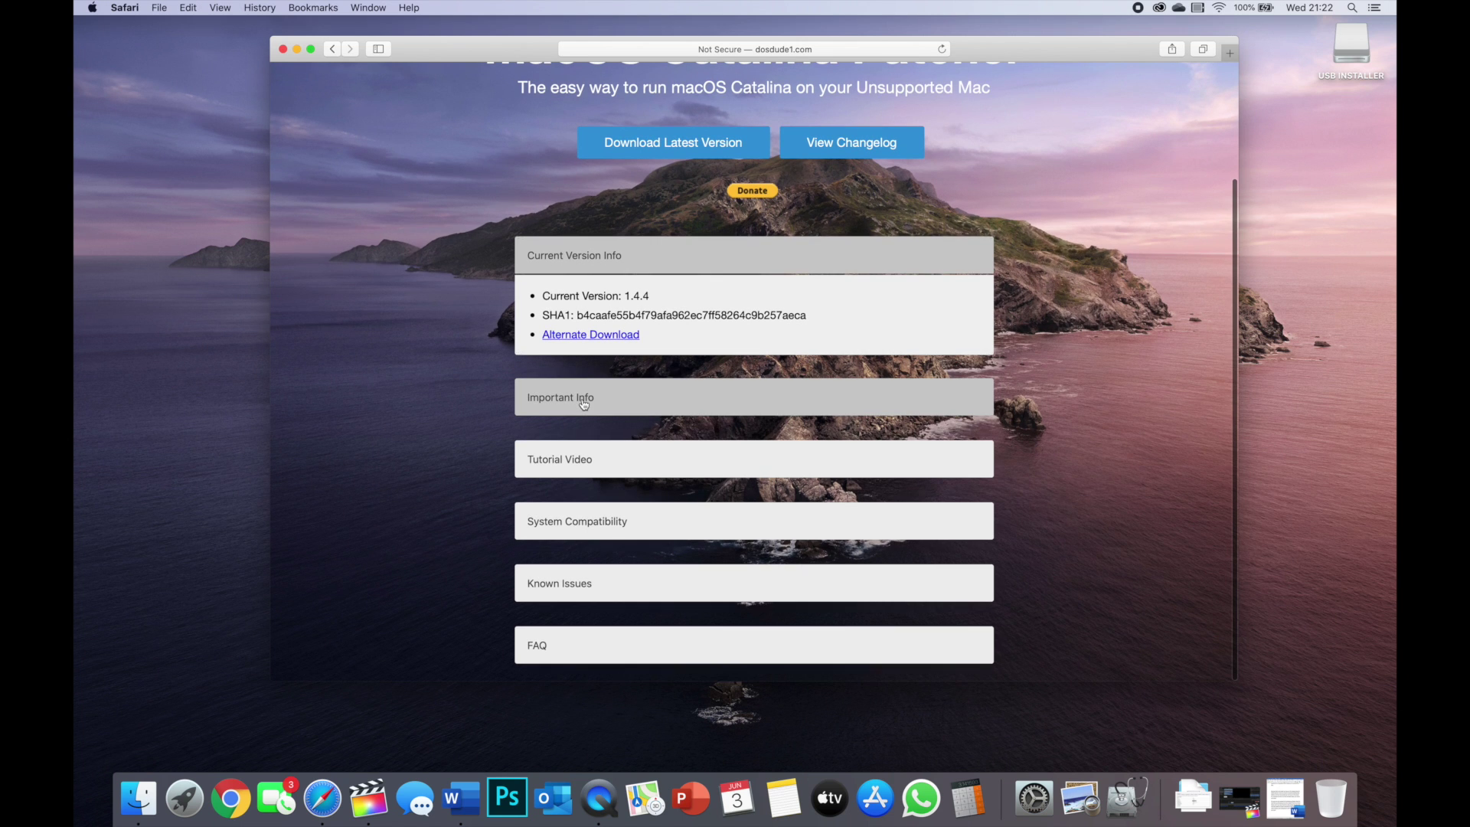
left_click(583, 404)
scroll(740, 506, "down", 3)
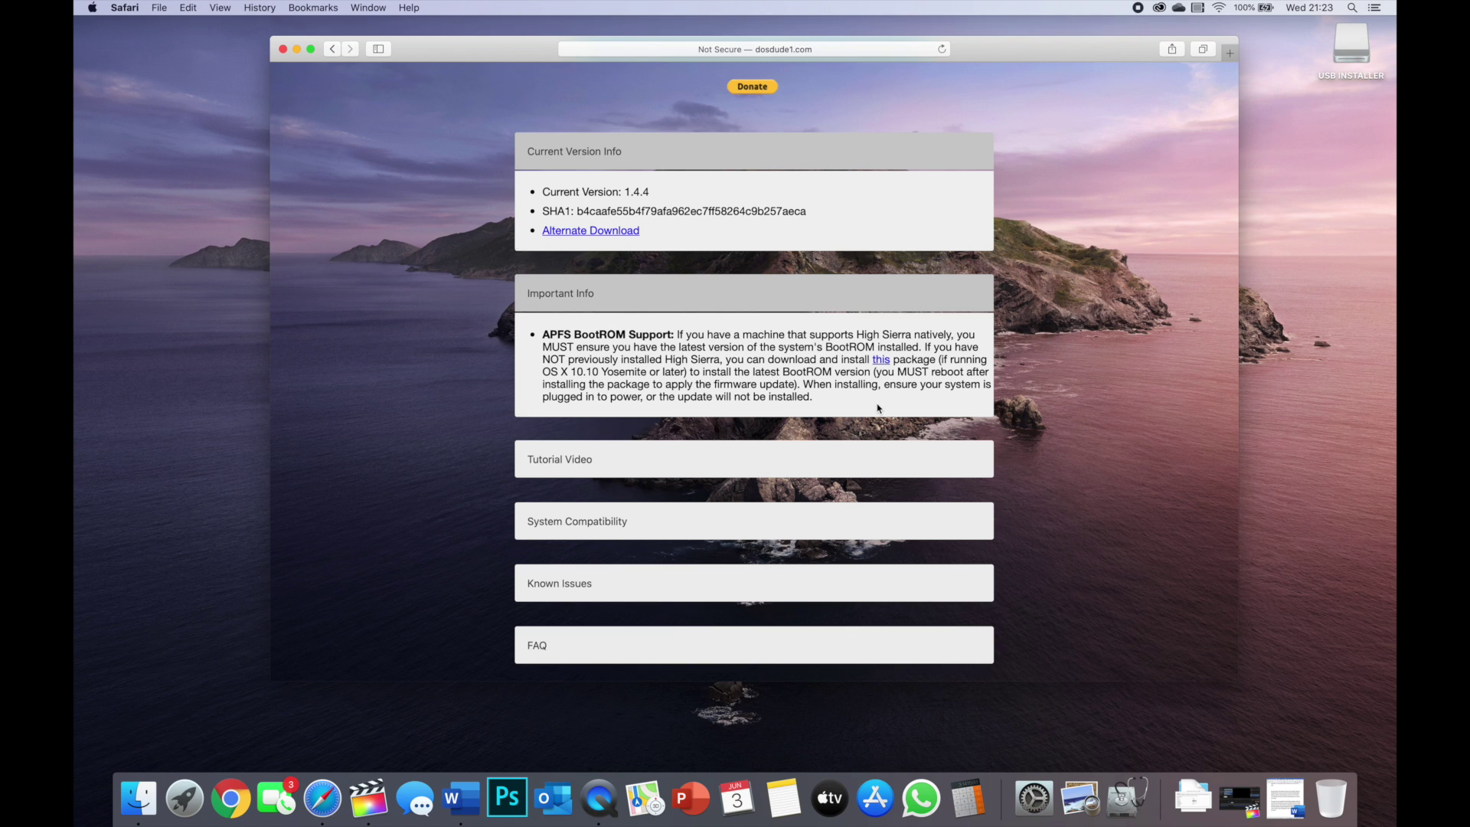
Expand the System Compatibility section and review which Mac models are supported and not supported.
left_click(831, 528)
scroll(831, 528, "down", 5)
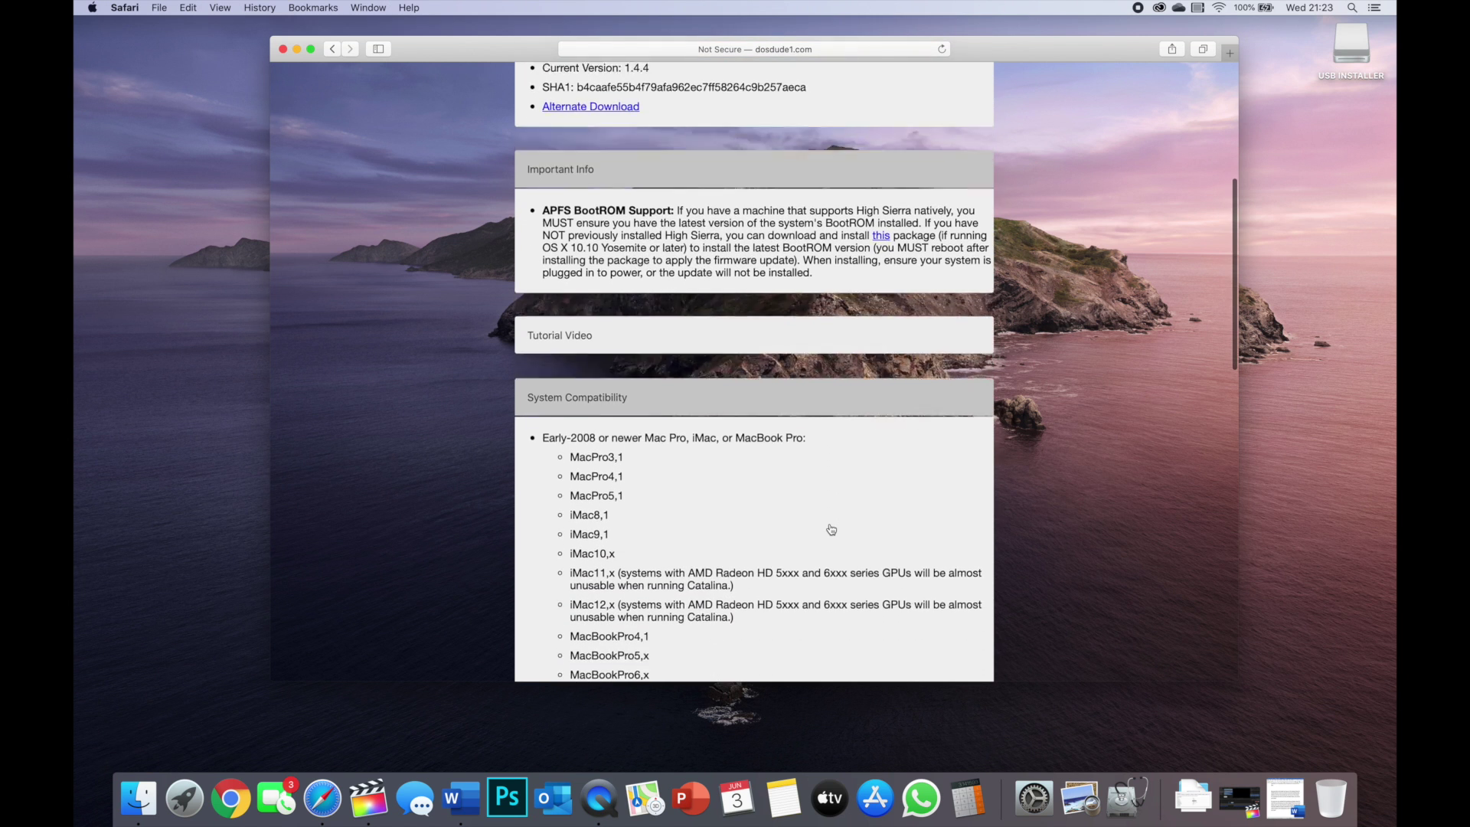
scroll(831, 529, "down", 3)
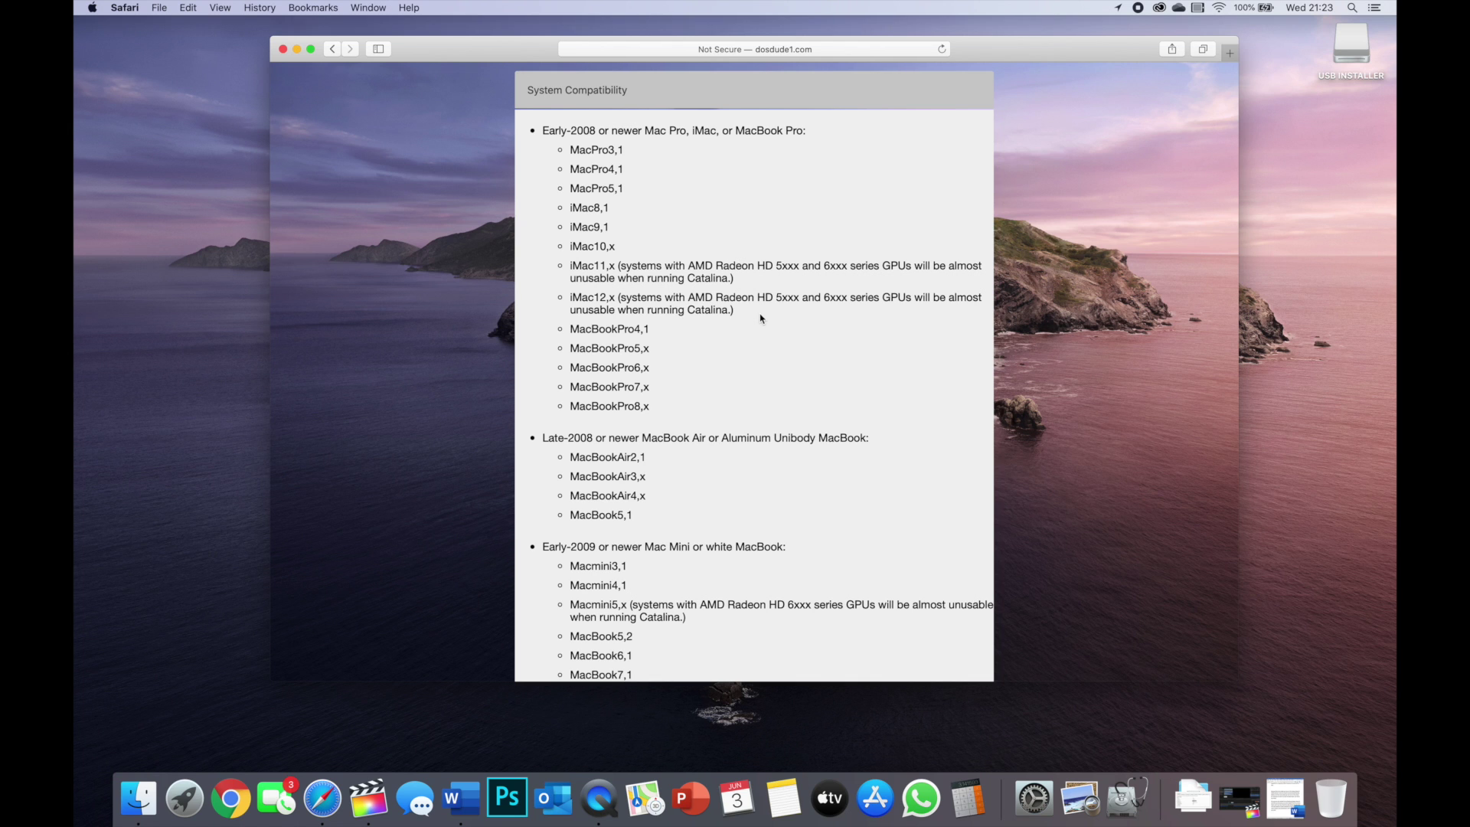
scroll(760, 318, "down", 5)
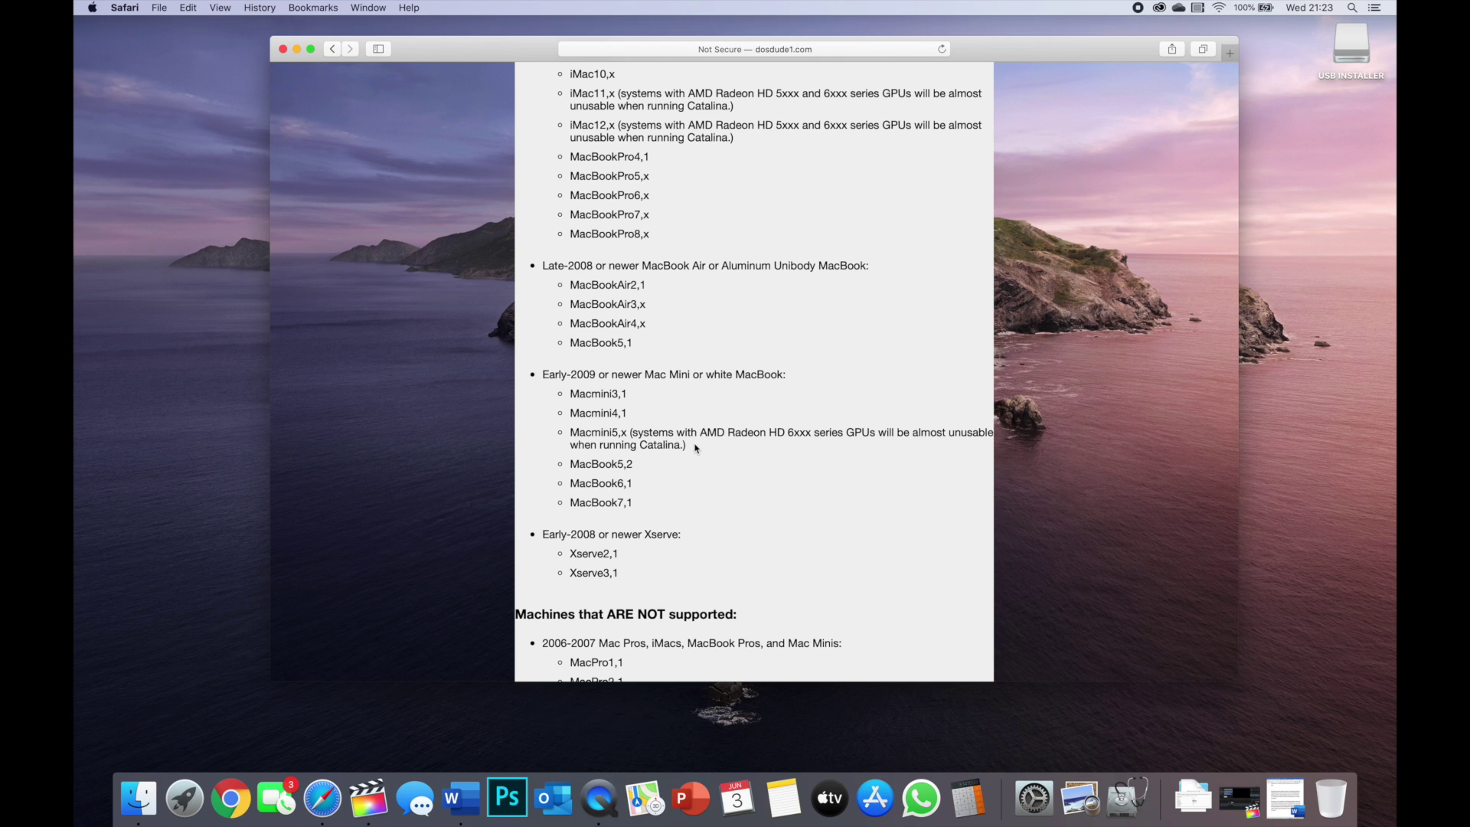
scroll(695, 448, "down", 6)
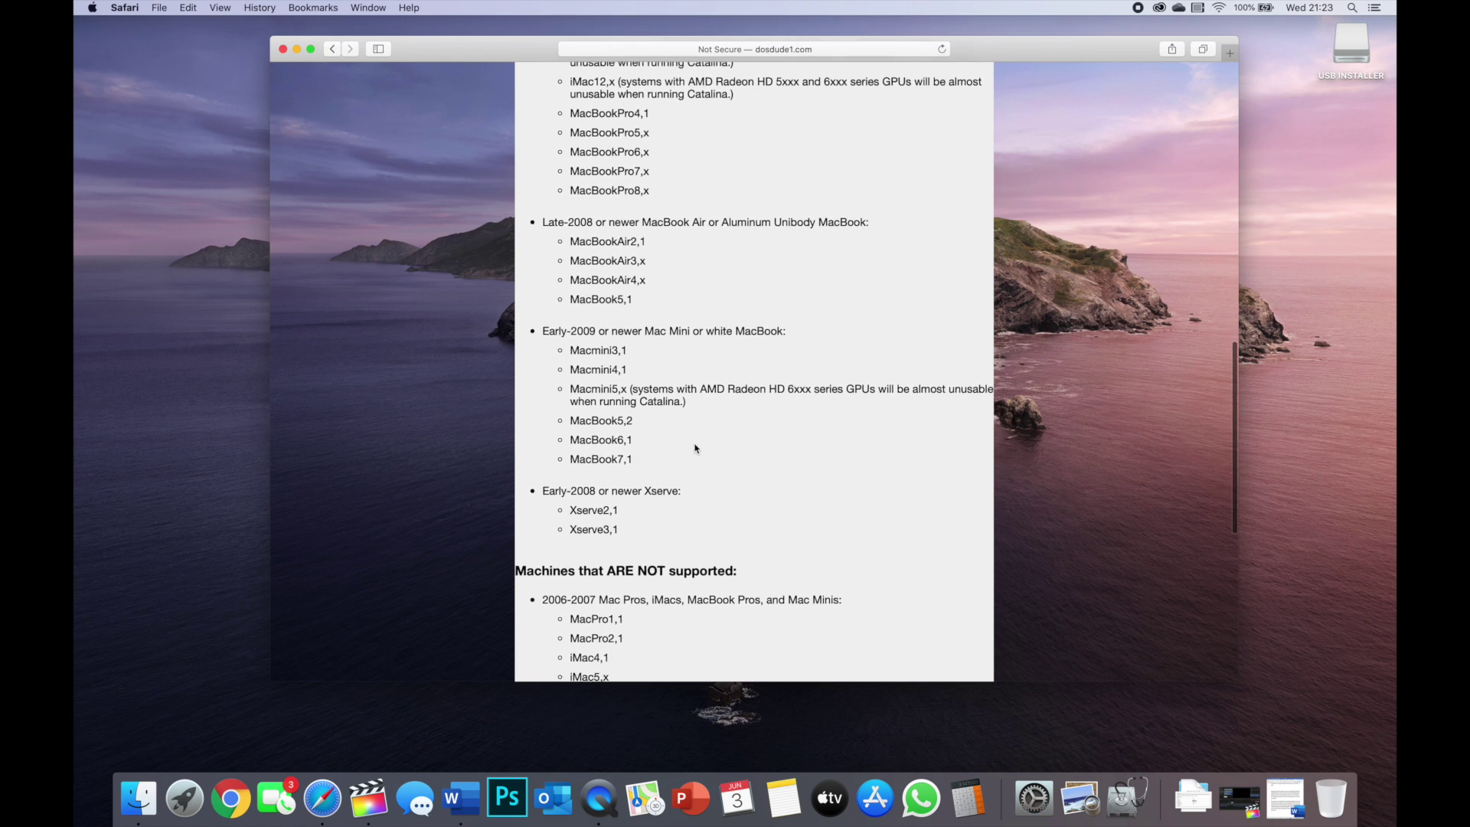
scroll(704, 556, "down", 2)
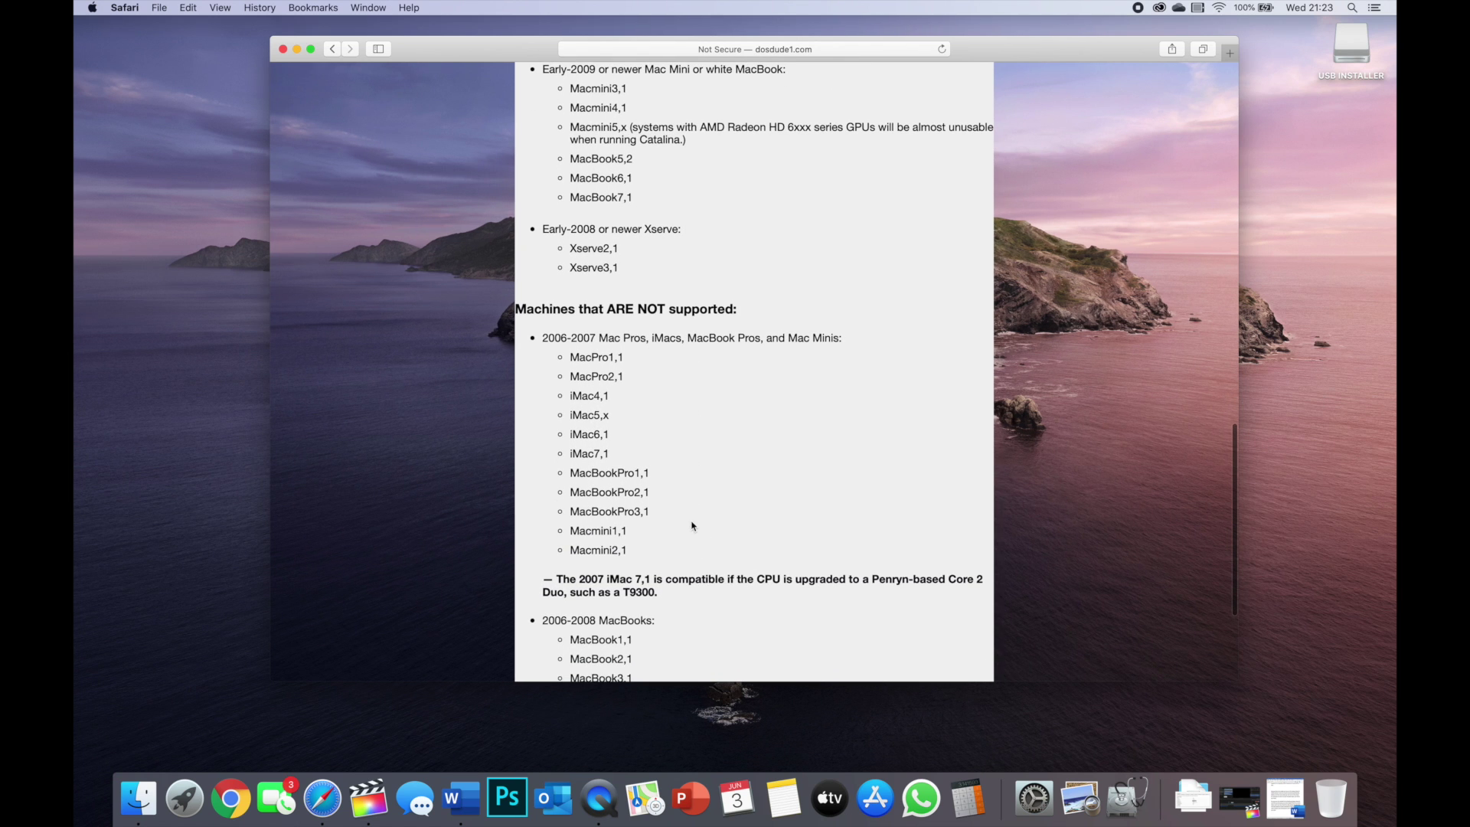
scroll(693, 526, "down", 4)
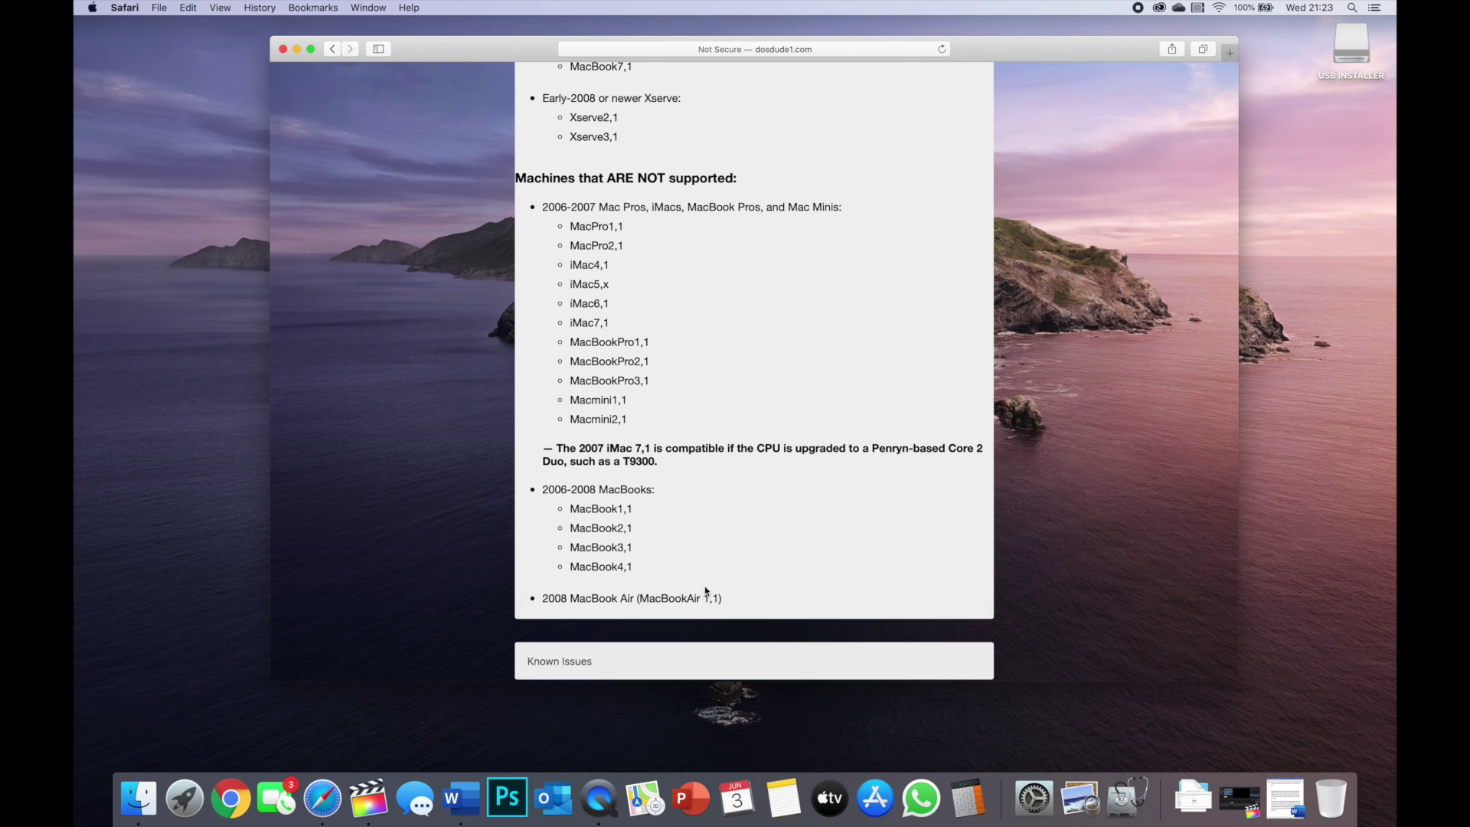
scroll(706, 592, "down", 2)
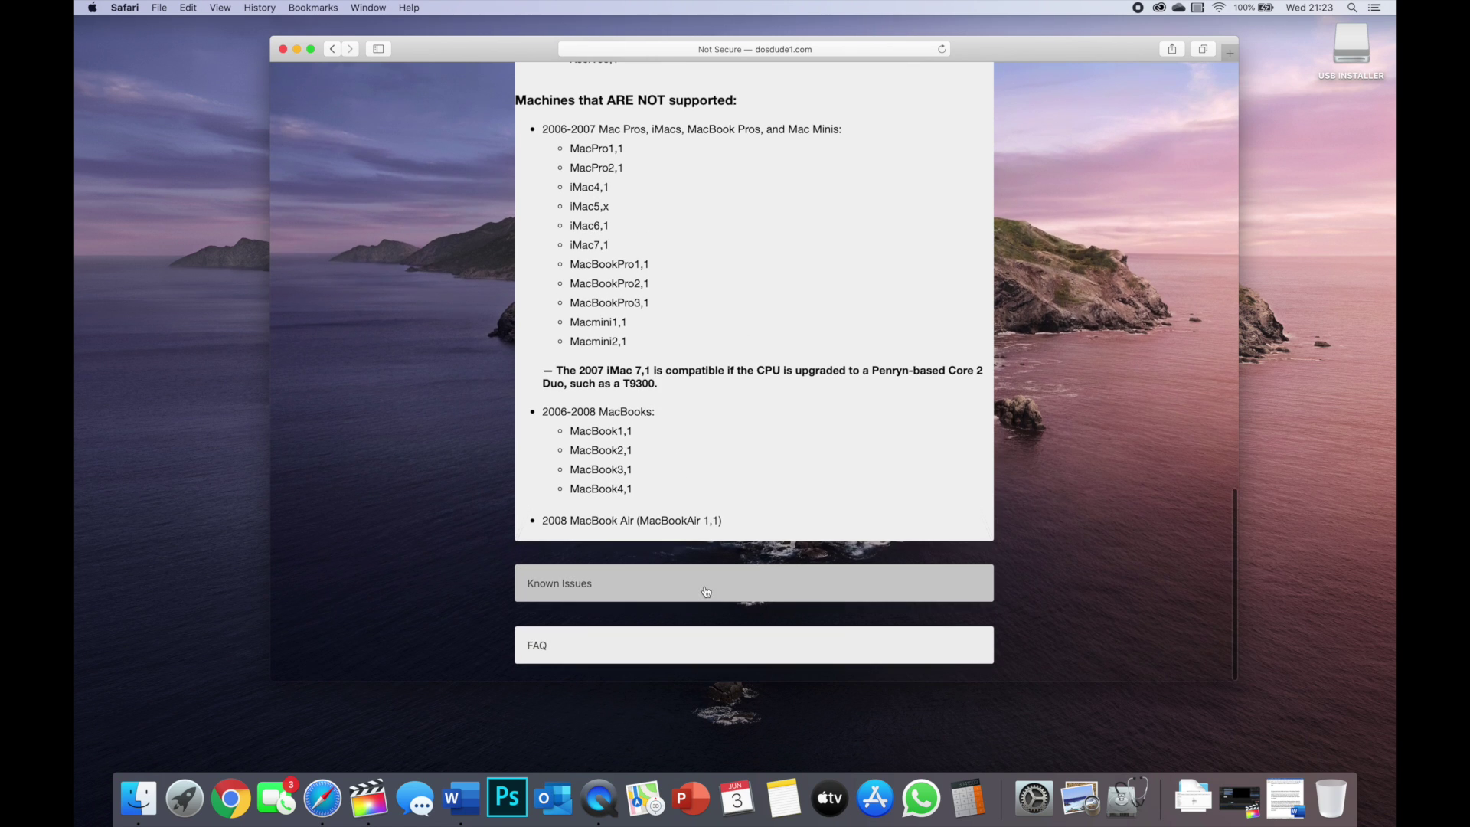
Expand the Known Issues section and read the notes on Radeon graphics acceleration, including the affected 2010/2011 iMacs.
left_click(593, 587)
scroll(658, 574, "down", 4)
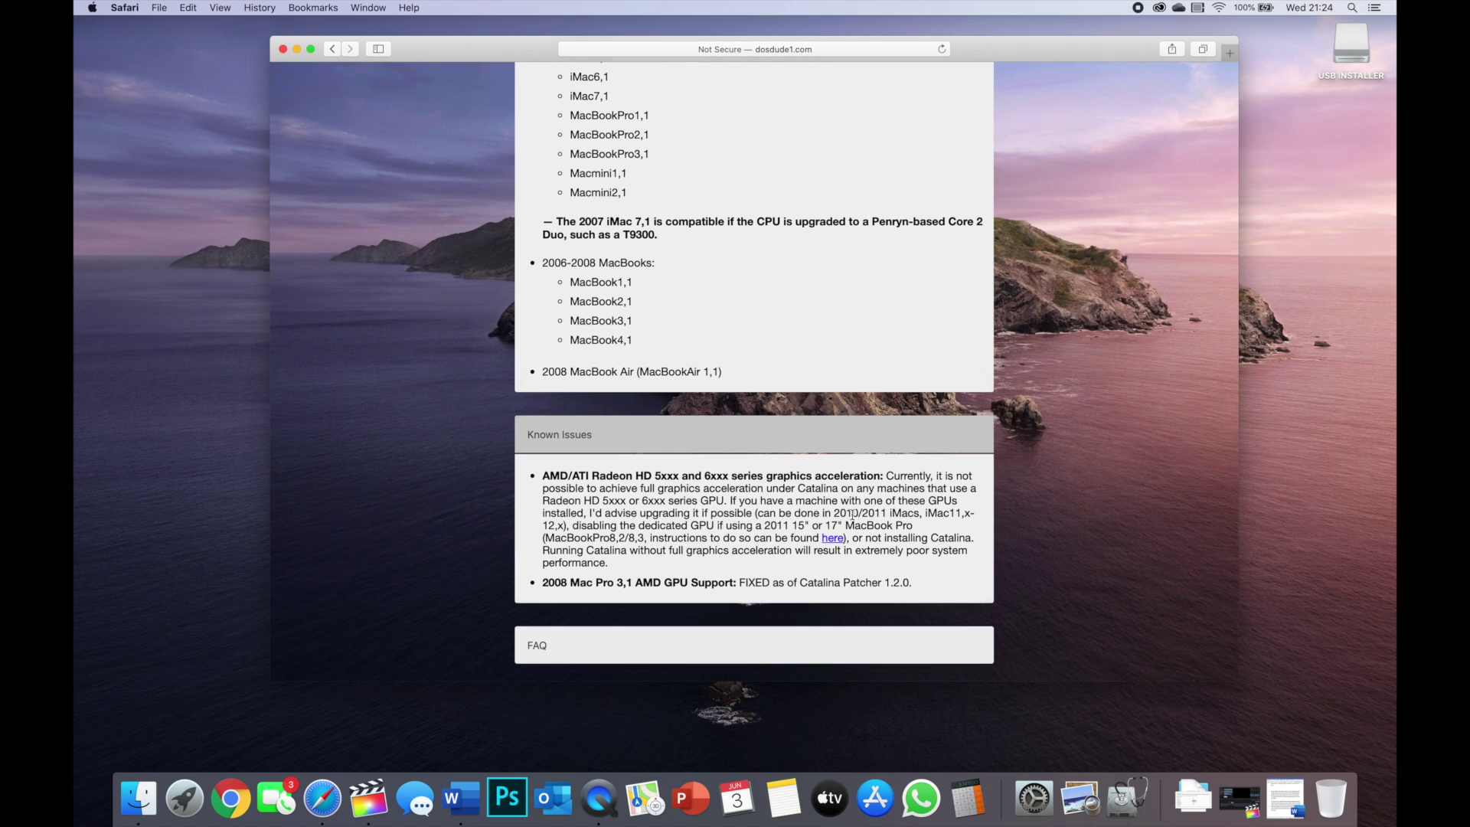
left_click_drag(832, 513, 937, 513)
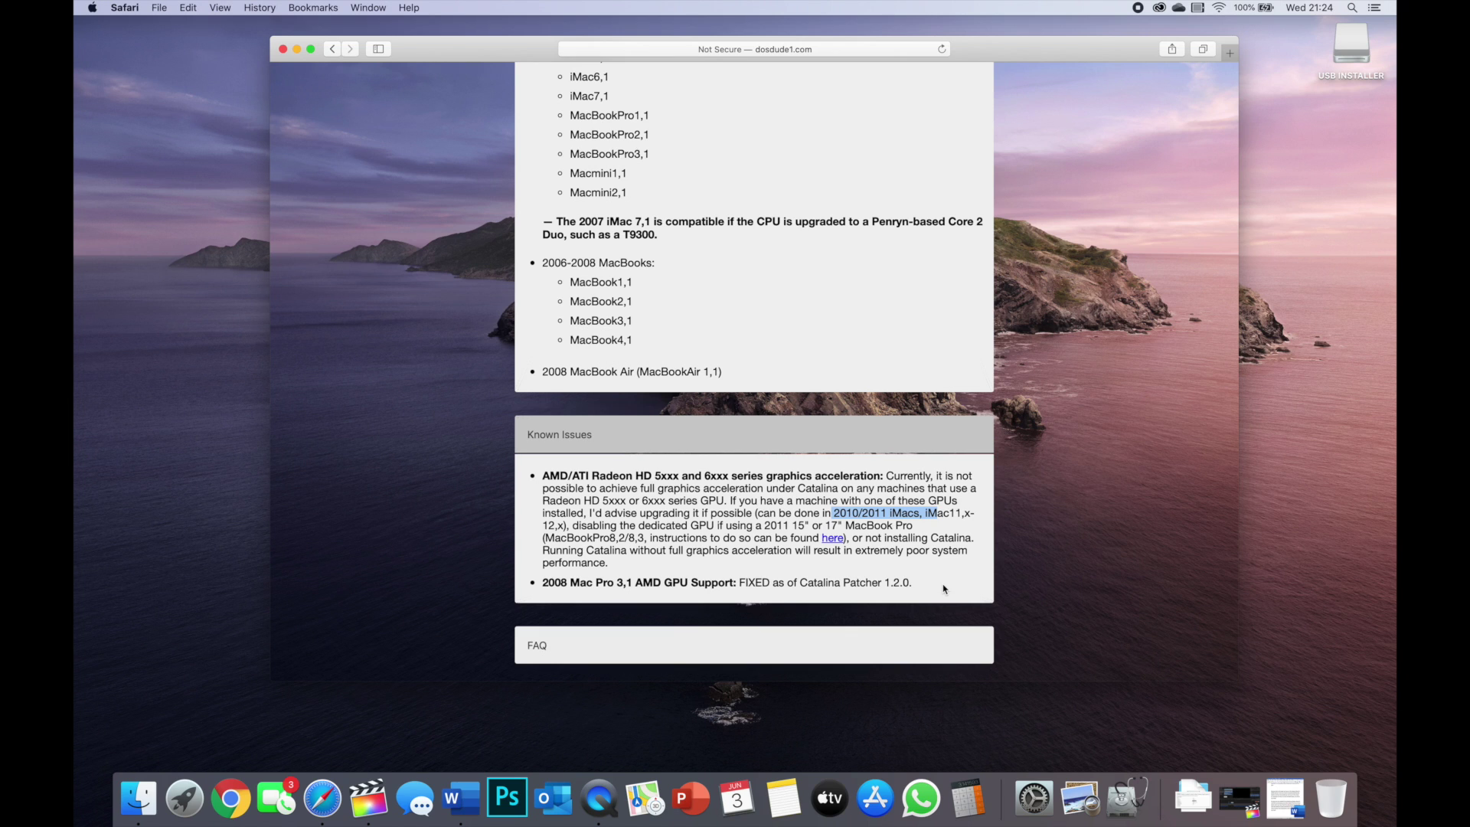
left_click(944, 588)
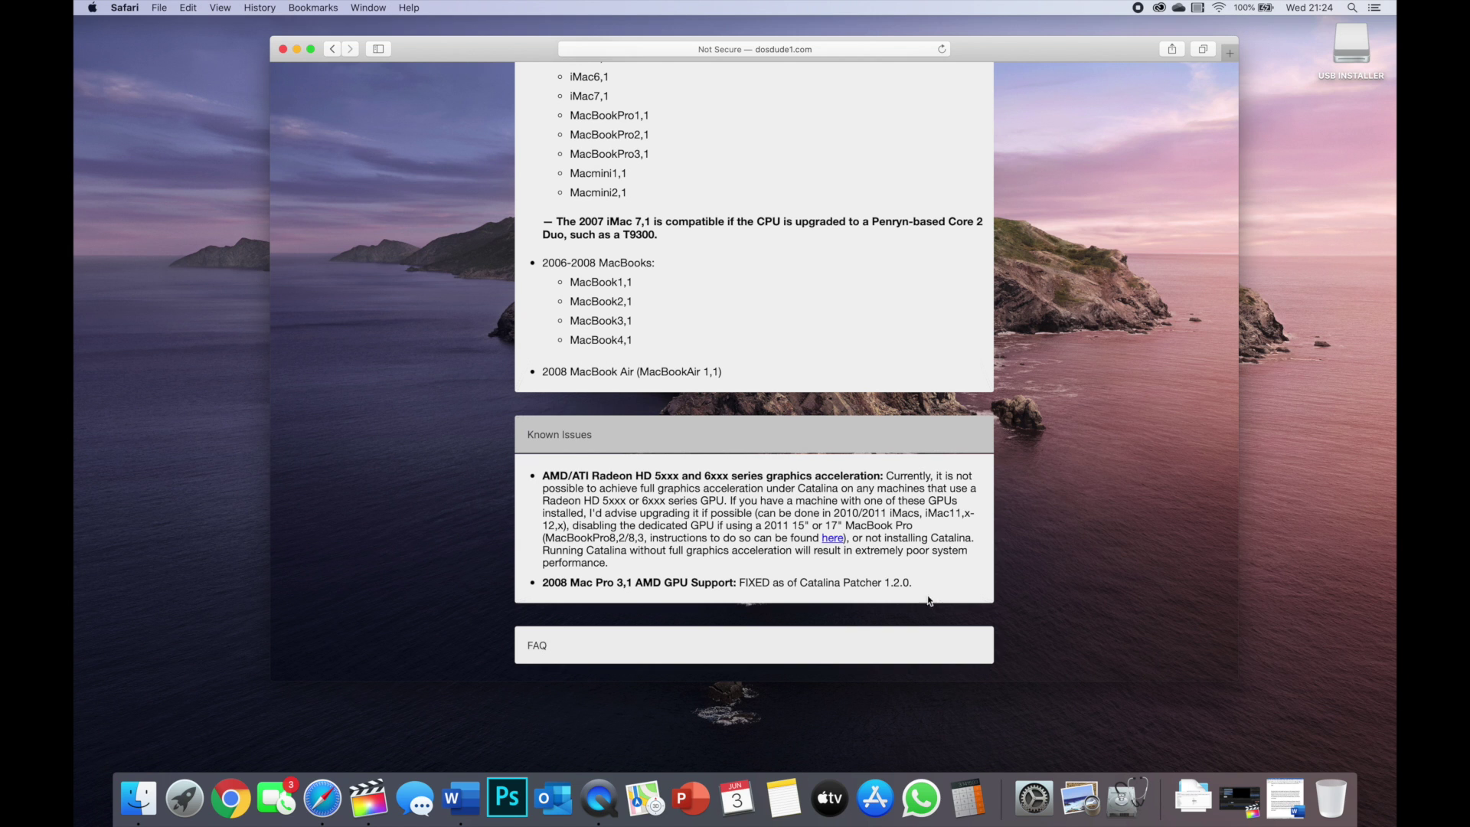
Expand the FAQ section and read through the installation and application troubleshooting answers.
left_click(903, 650)
scroll(903, 650, "down", 10)
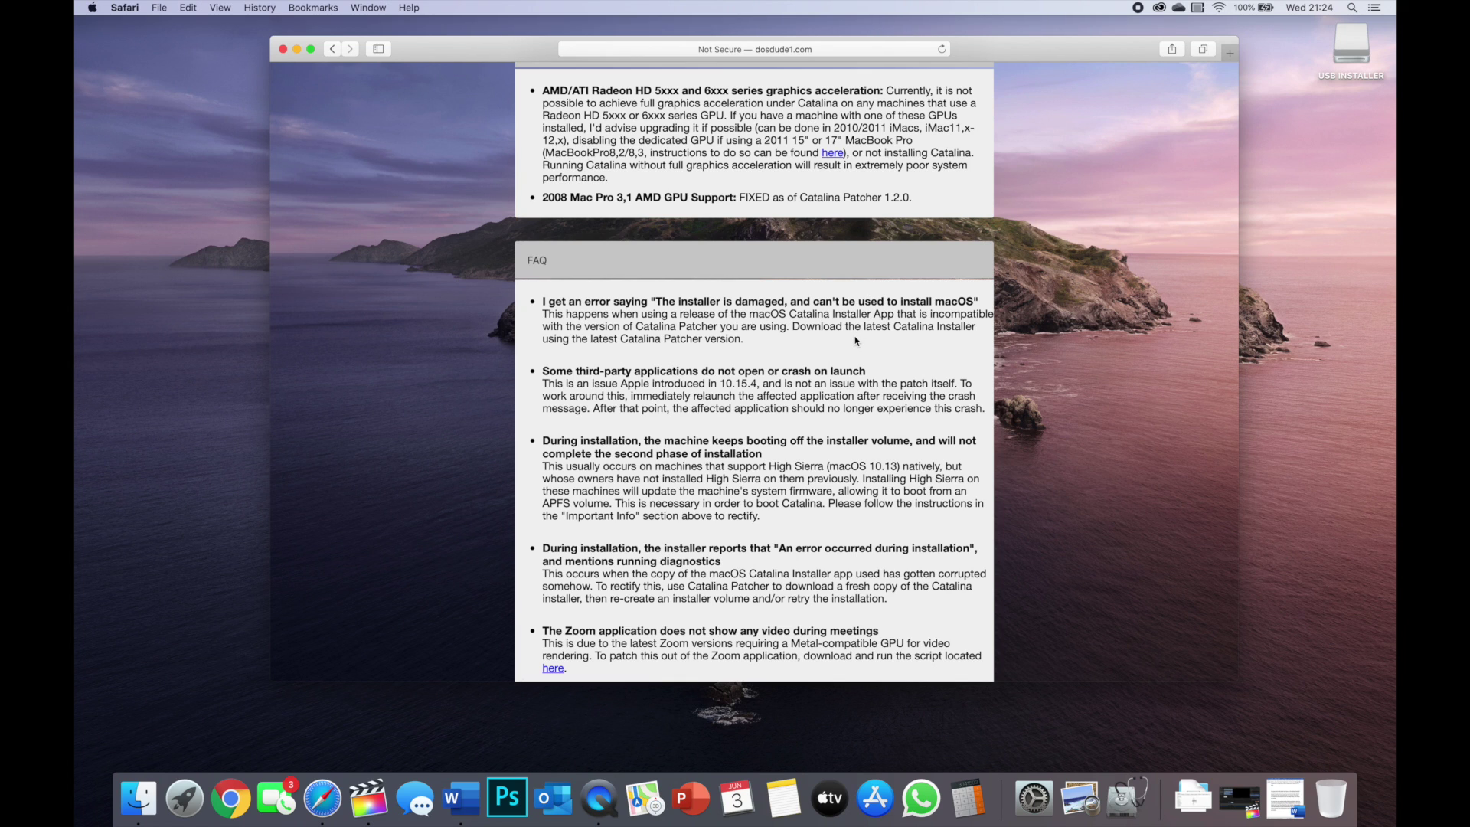
scroll(856, 341, "down", 1)
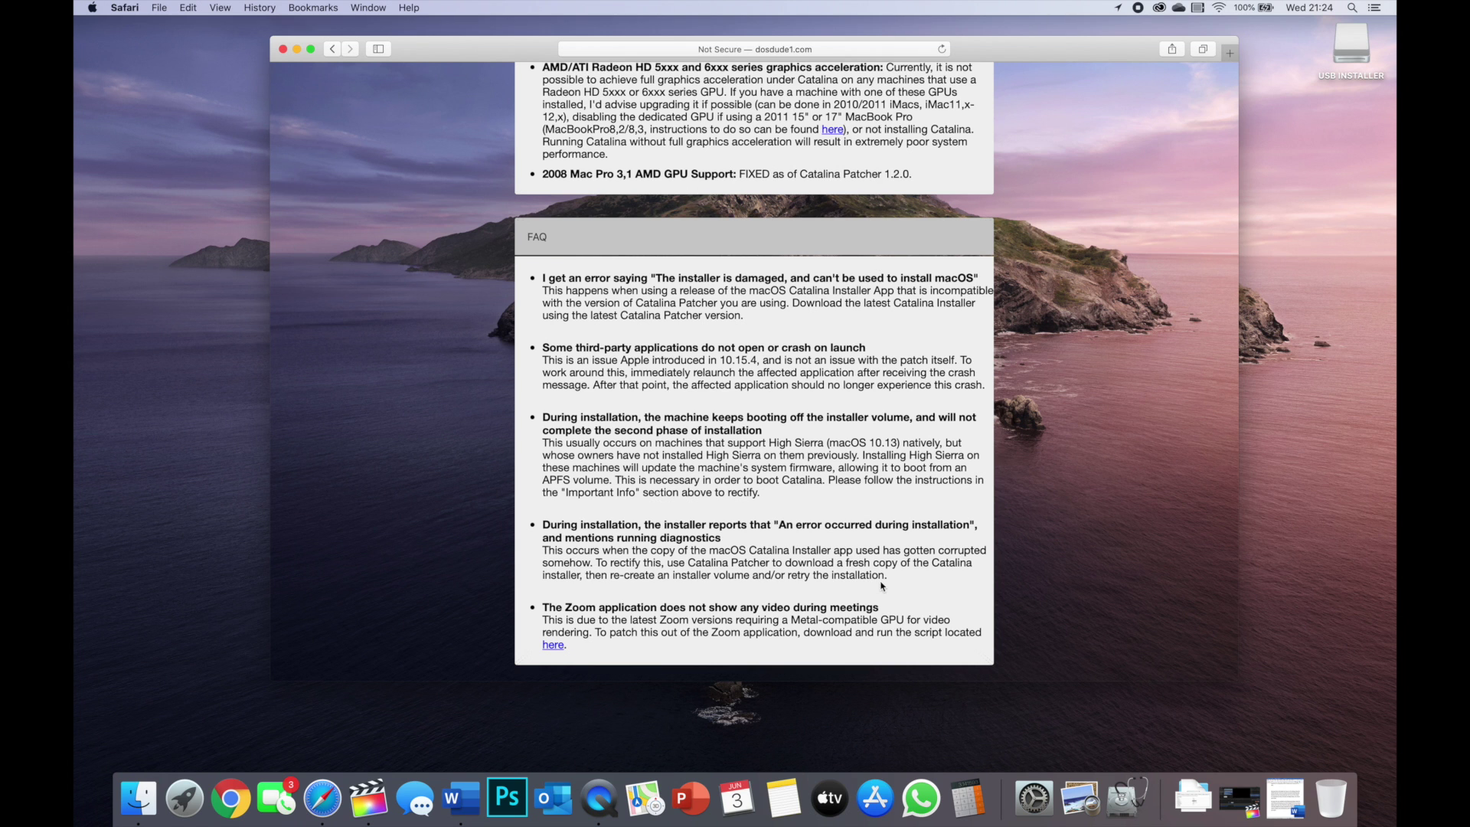
Download the latest macOS Catalina Patcher, allowing downloads from dosdude1.com, and close the browser window.
scroll(880, 586, "up", 15)
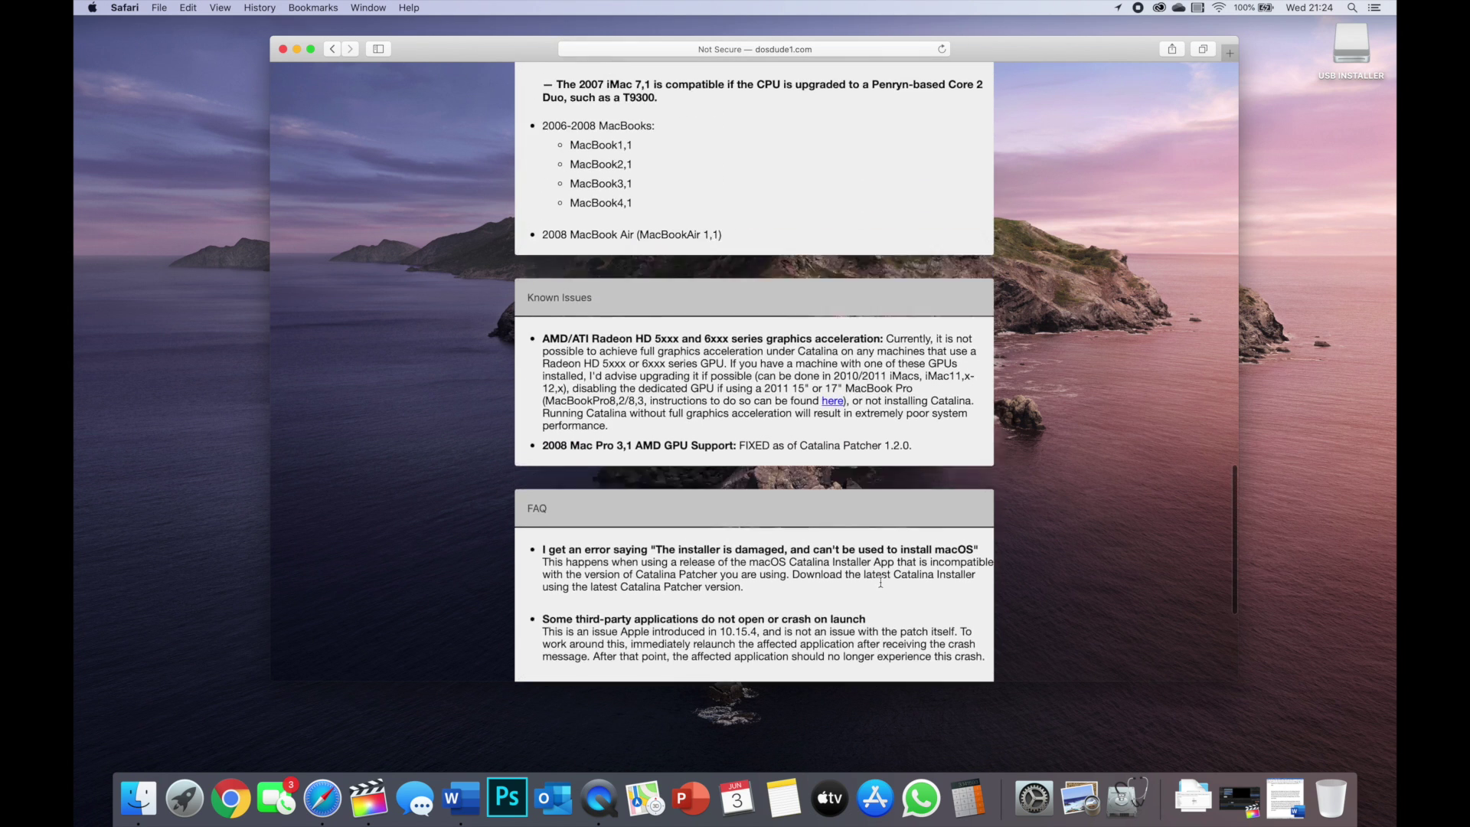
scroll(880, 583, "up", 20)
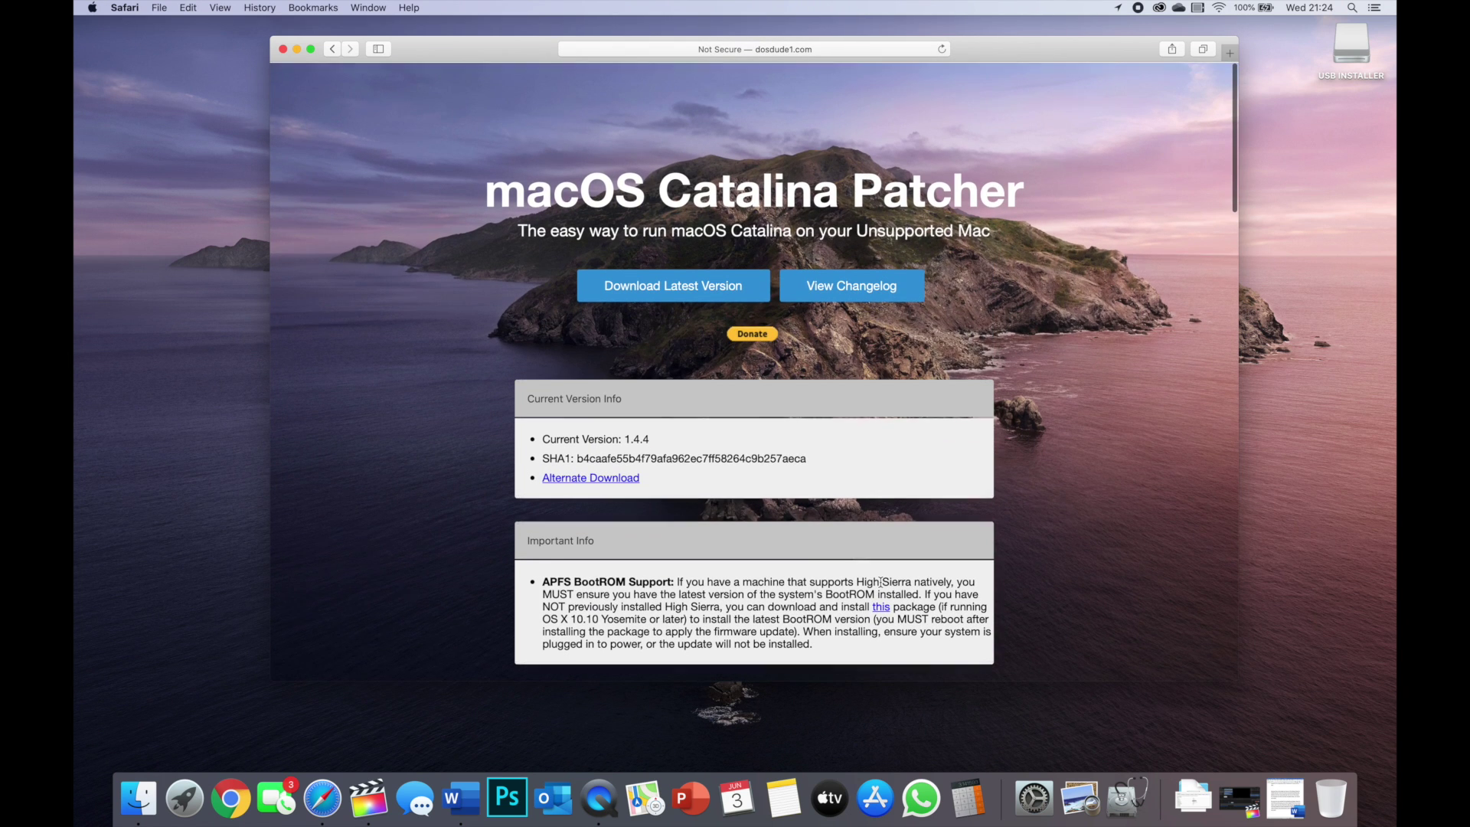
left_click(704, 291)
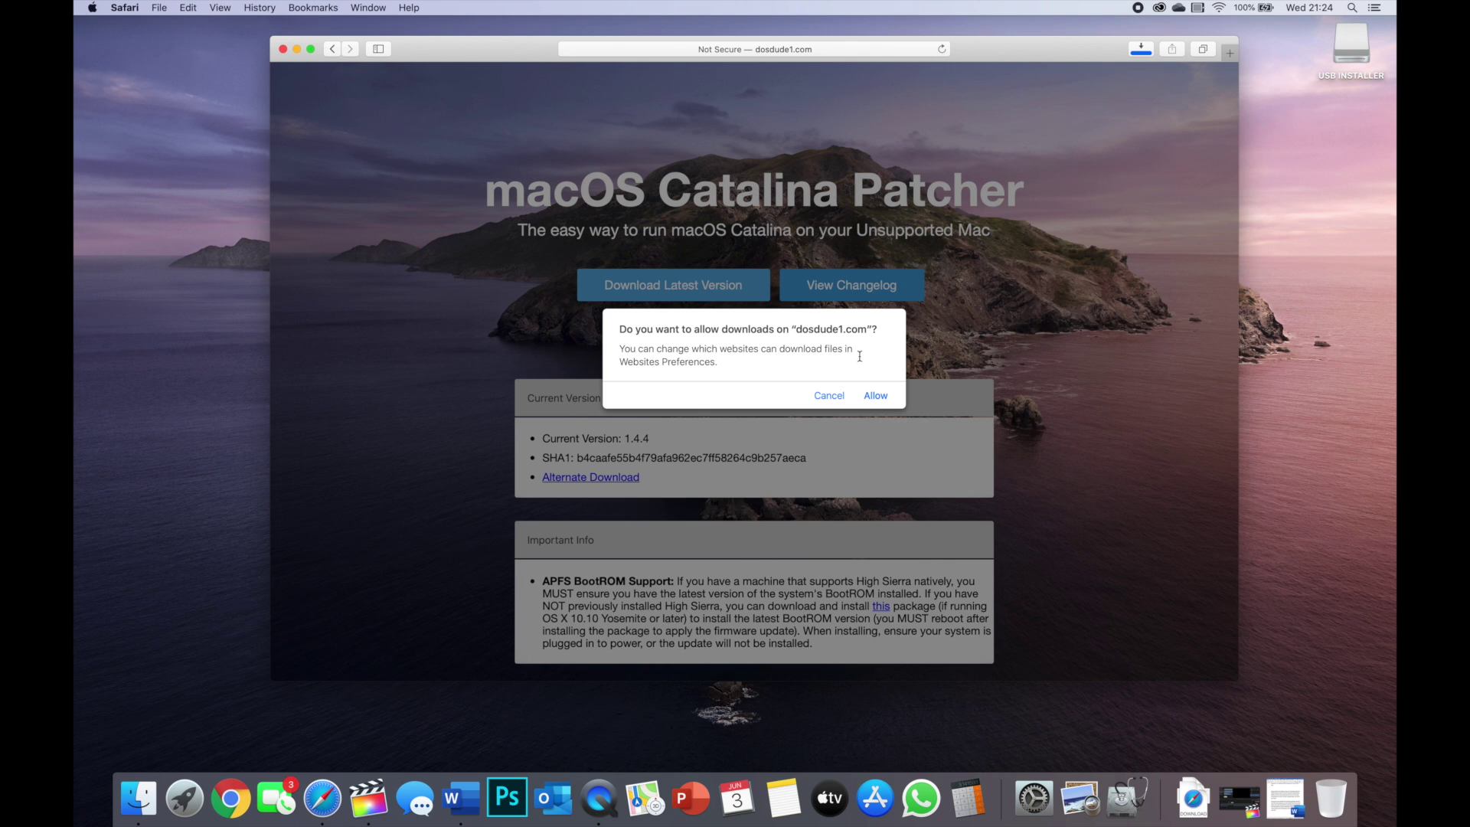
left_click(880, 395)
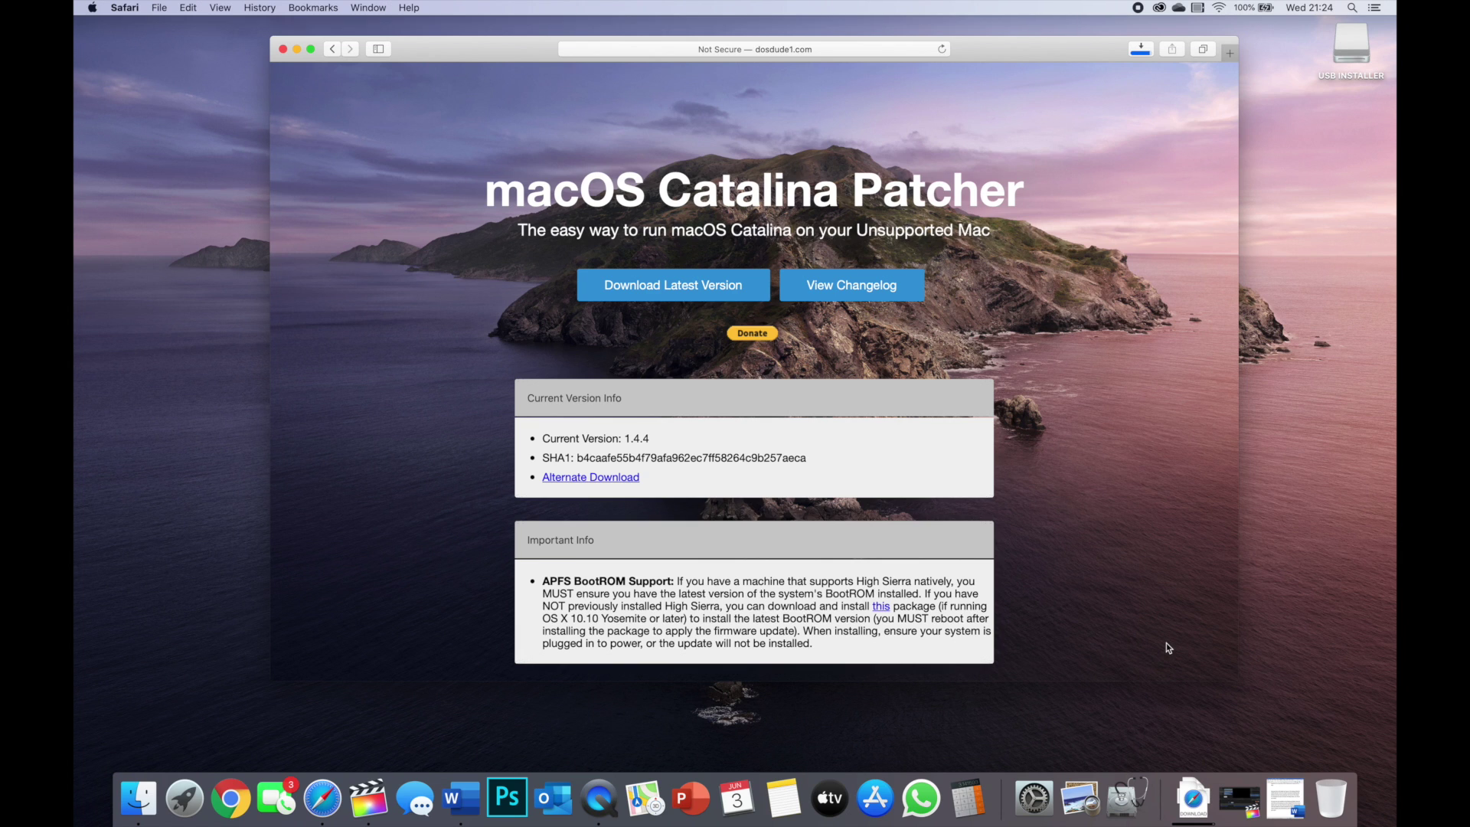
left_click(280, 50)
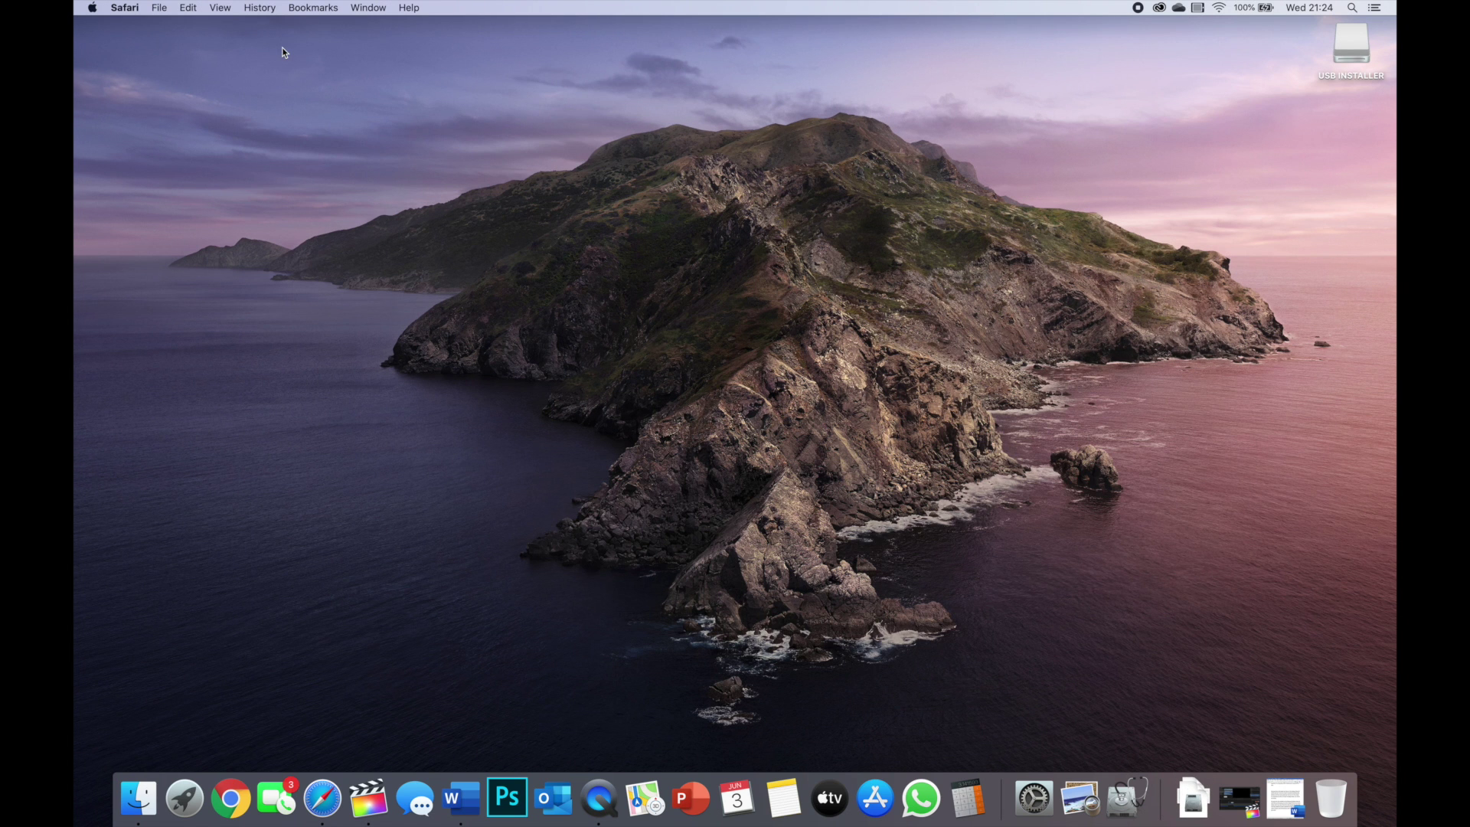
Mount the downloaded macOS Catalina Patcher disk image, try to launch the patcher from it, and dismiss the security alert.
left_click(1192, 804)
left_click(939, 493)
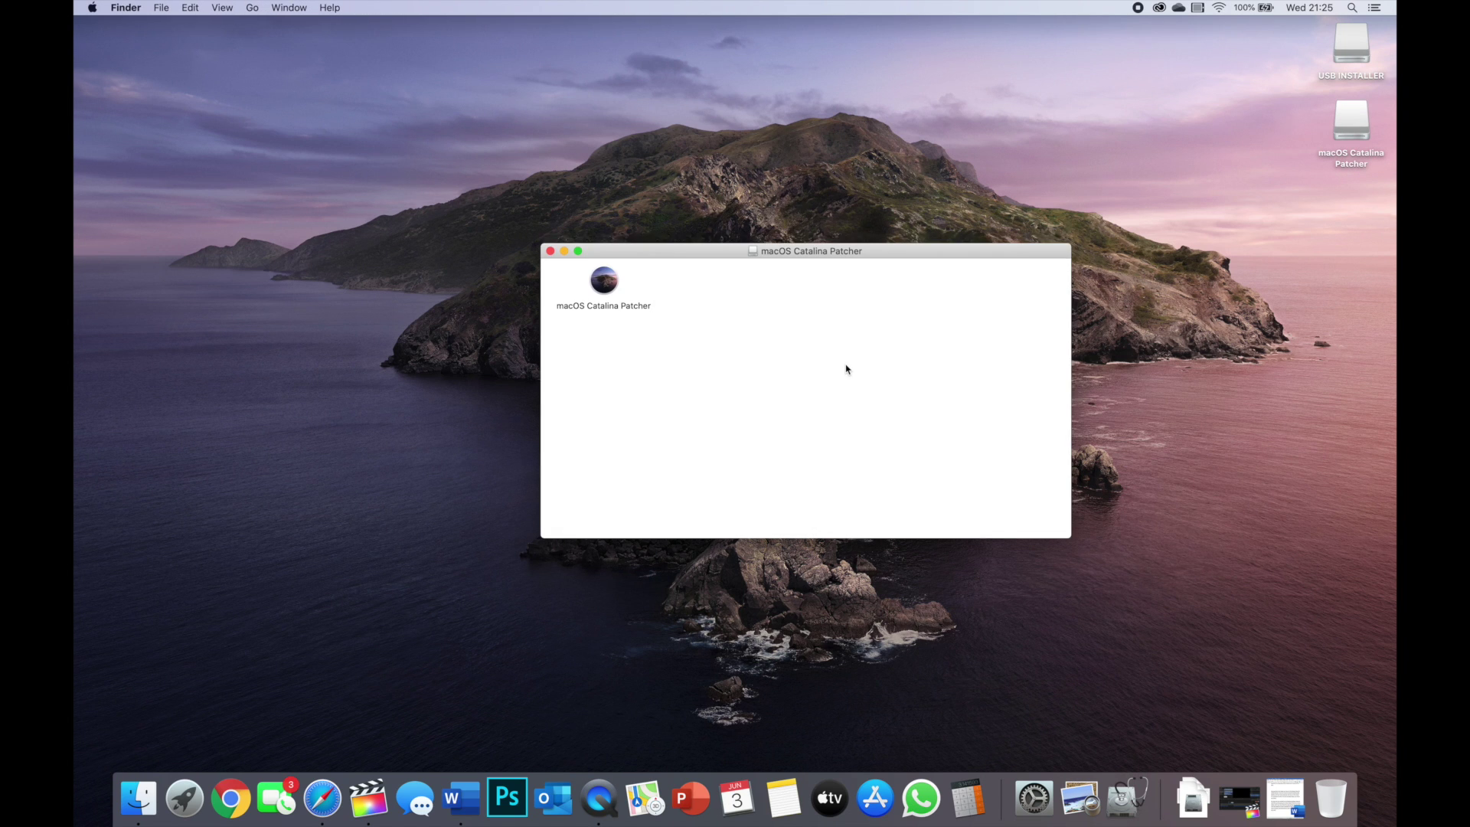
double_click(604, 281)
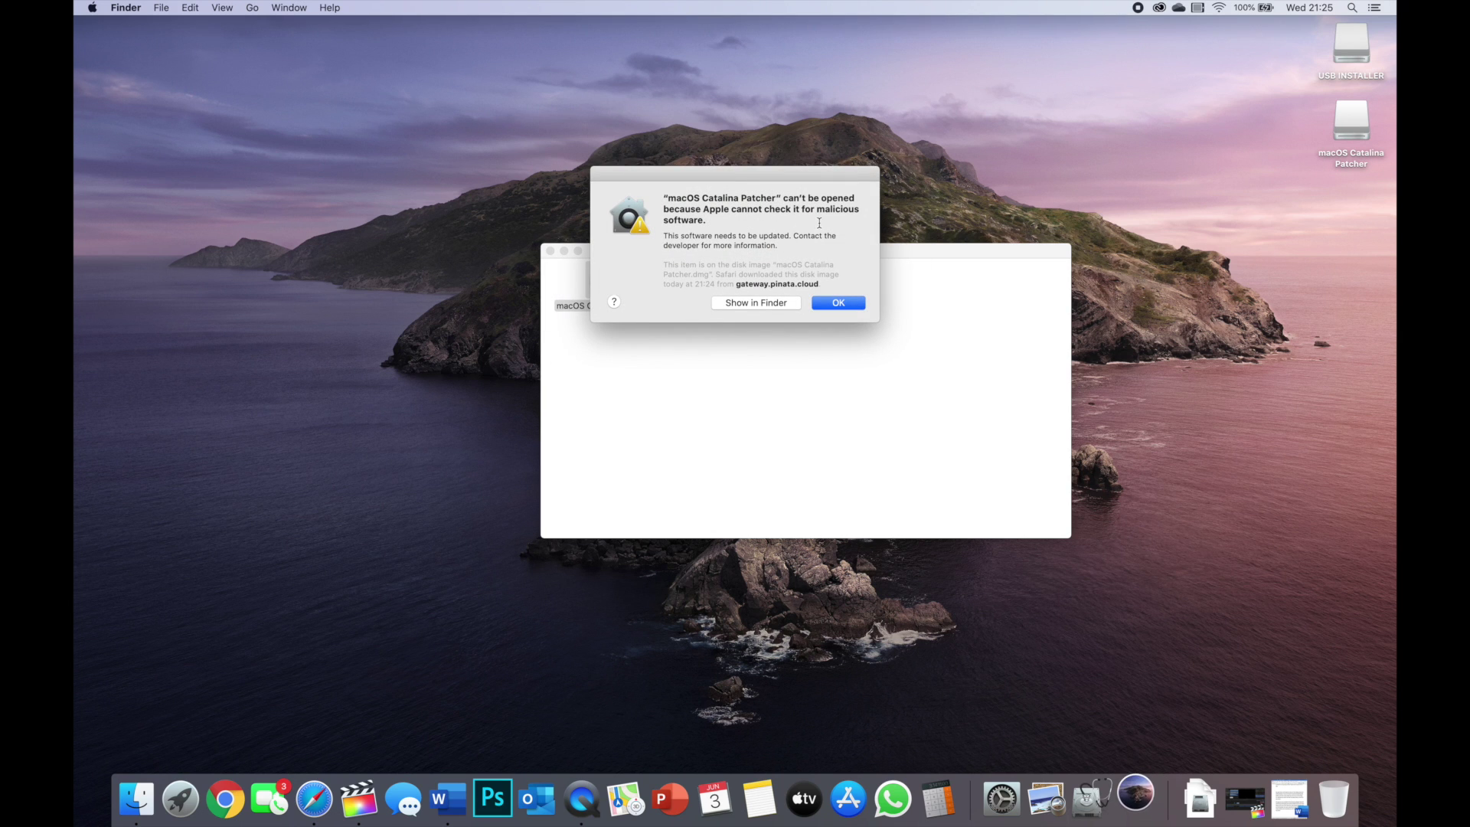
left_click(839, 303)
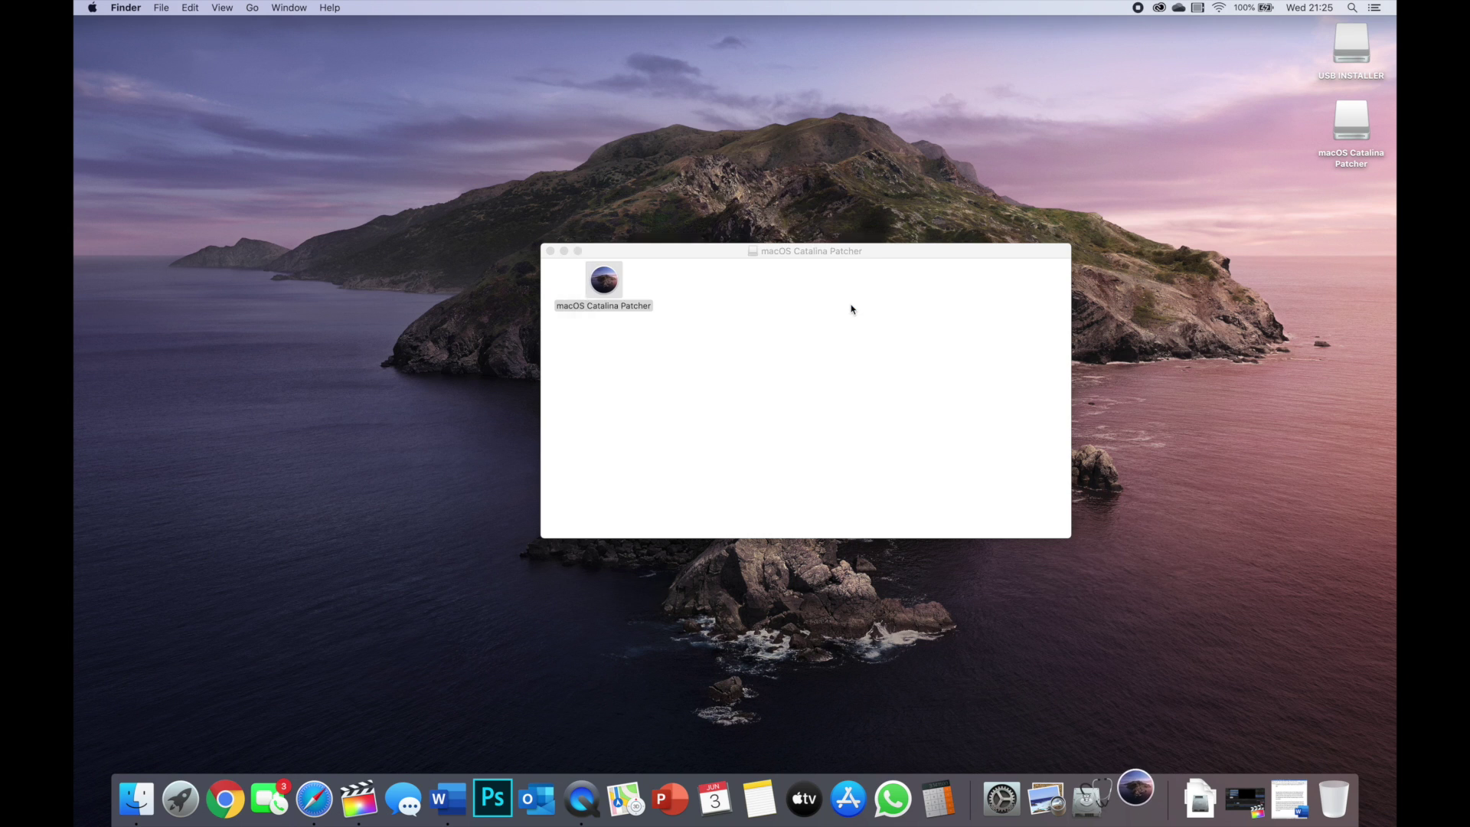
Allow the blocked macOS Catalina Patcher to open anyway in Security & Privacy, and close the preferences and disk image windows.
left_click(94, 8)
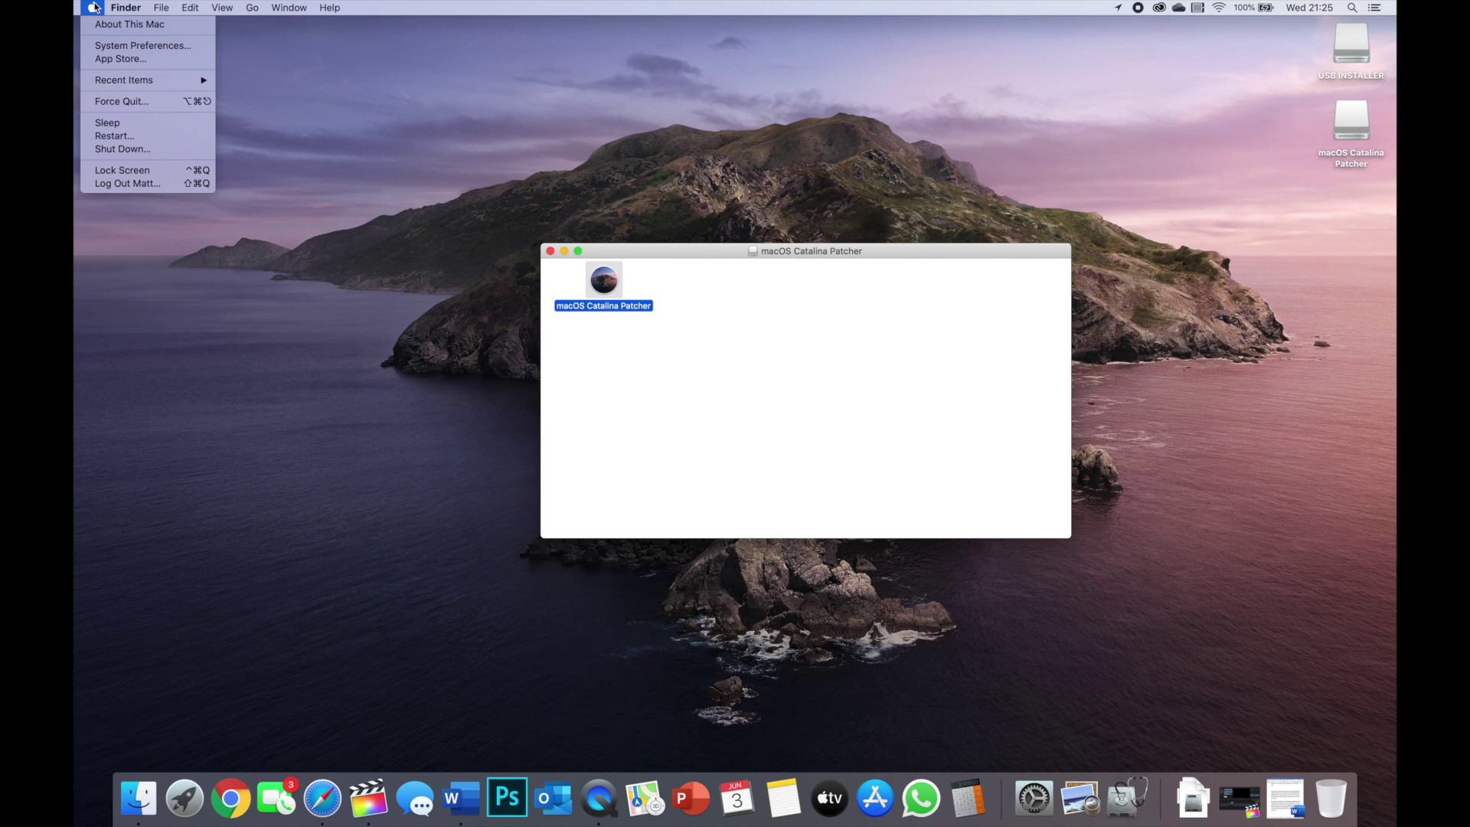
left_click(116, 48)
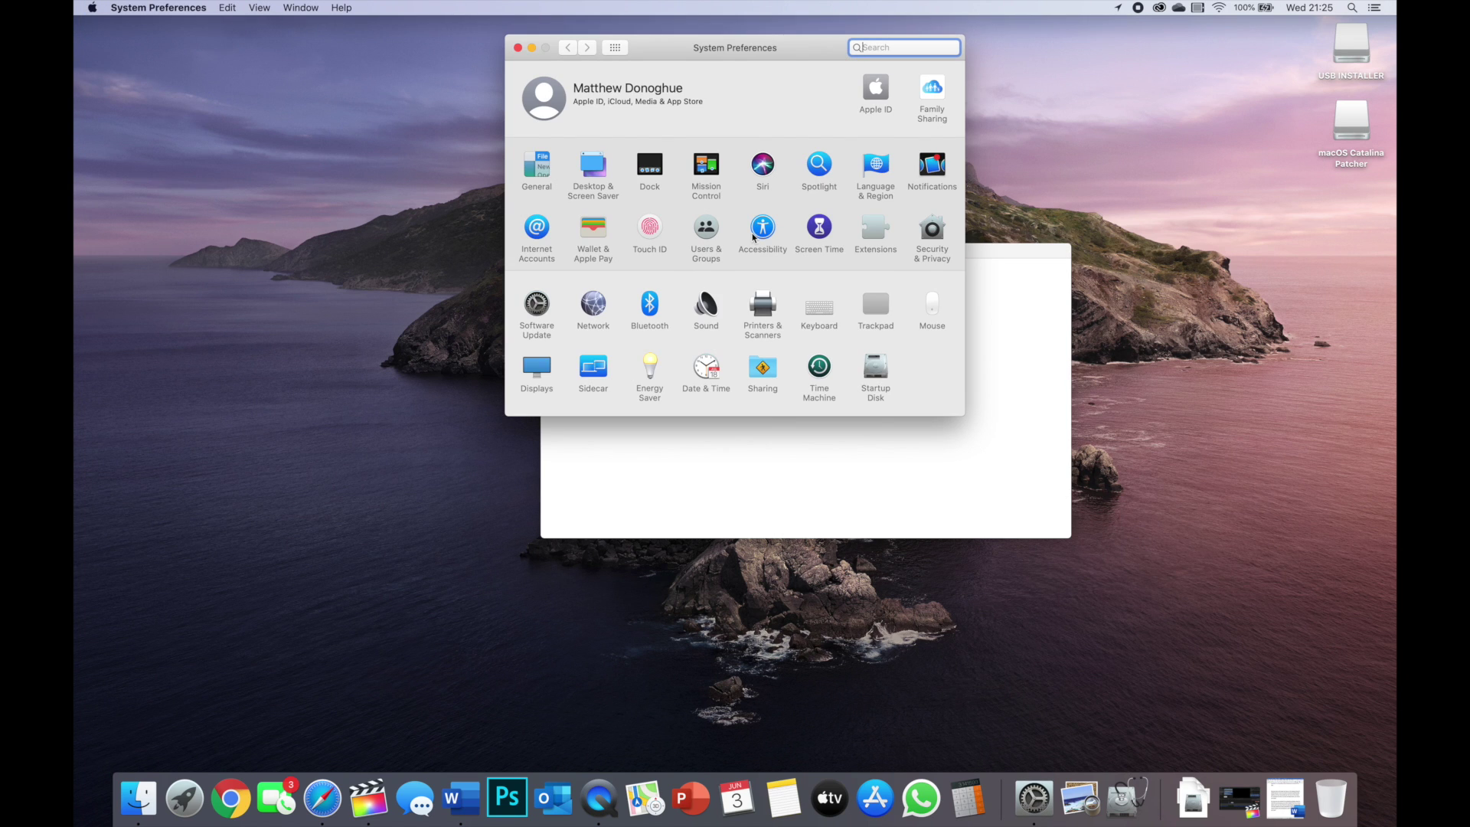
left_click(933, 234)
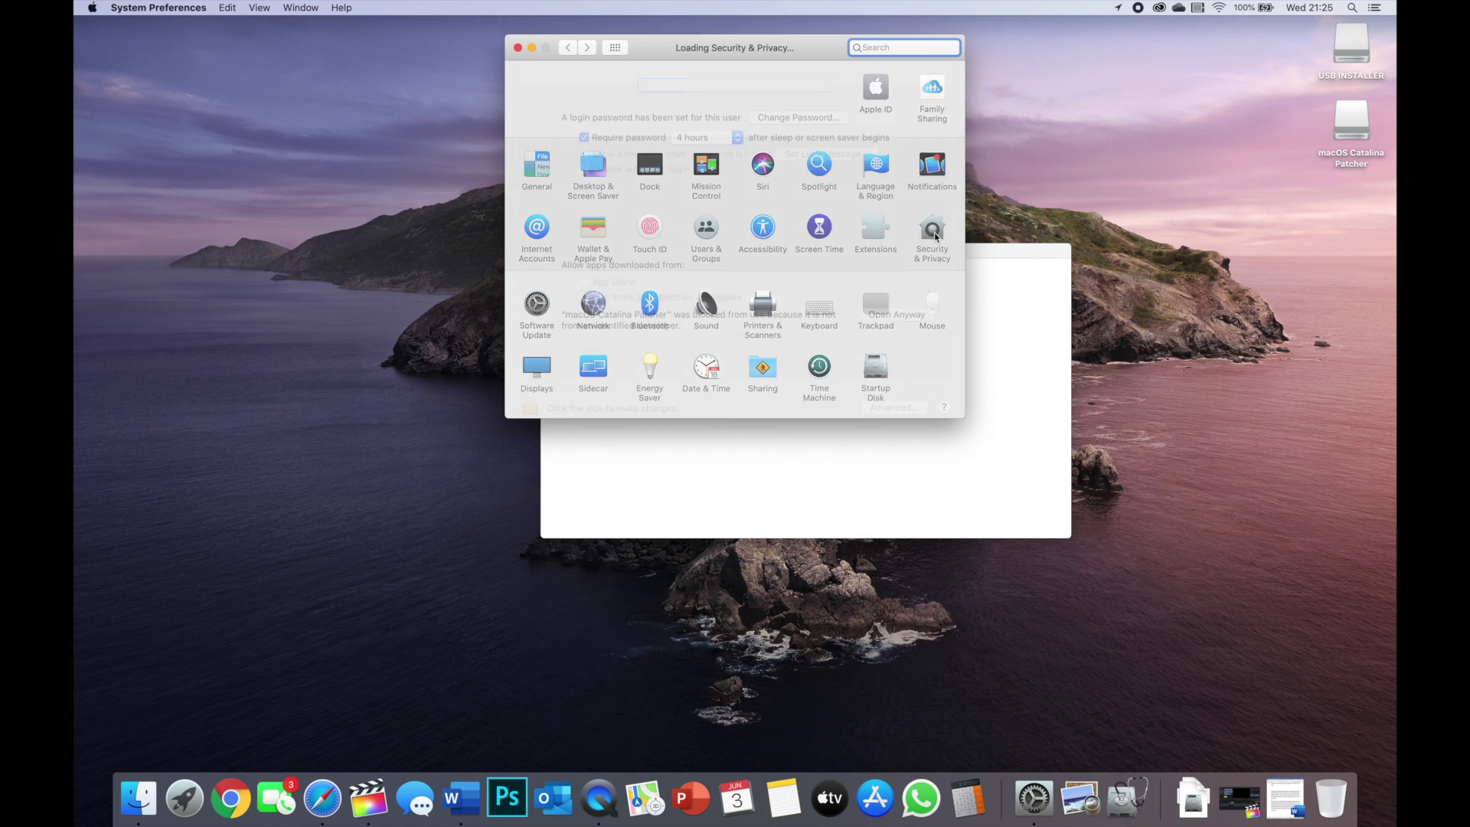
left_click(891, 322)
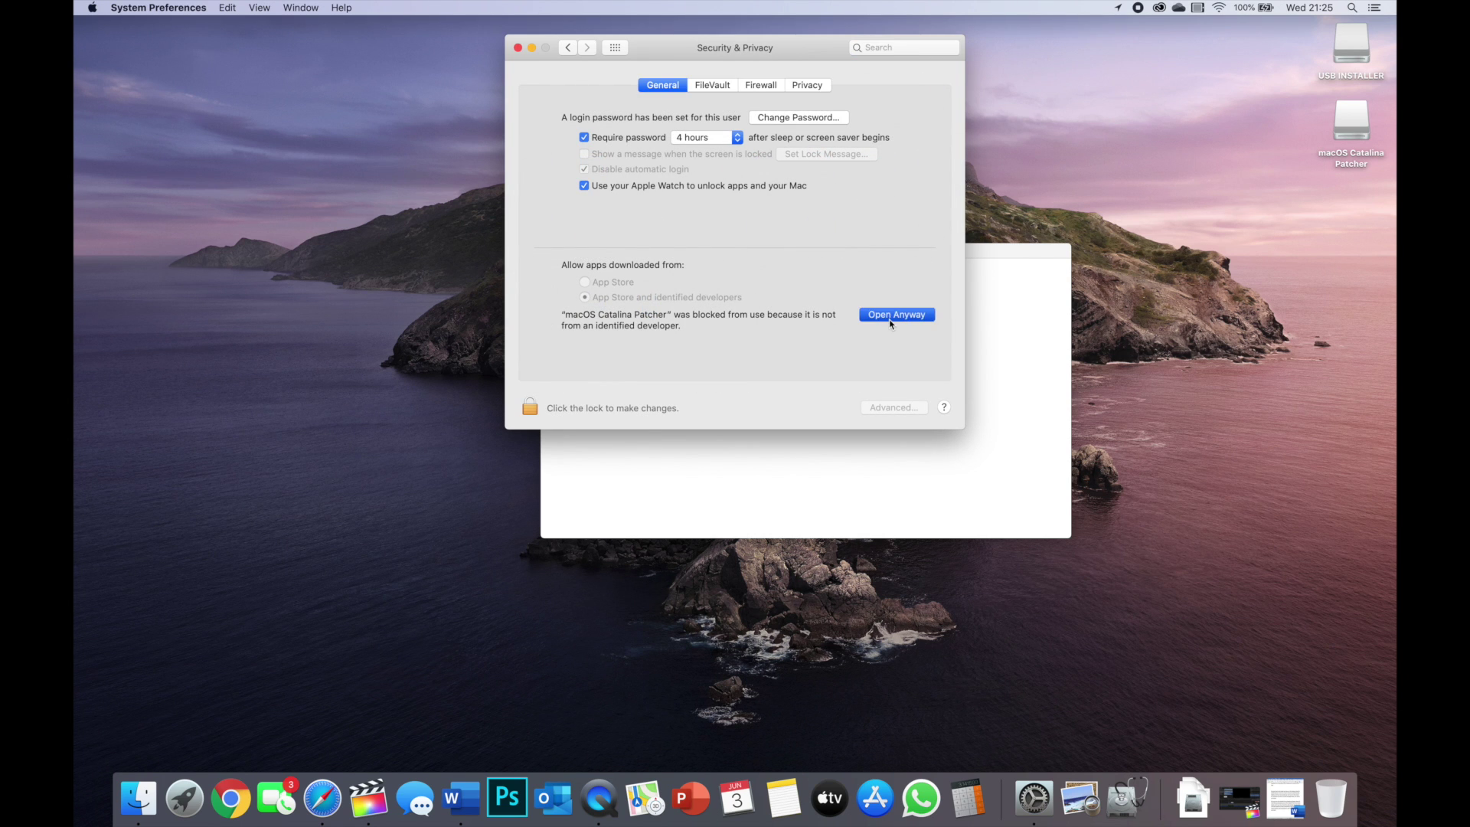
left_click(804, 301)
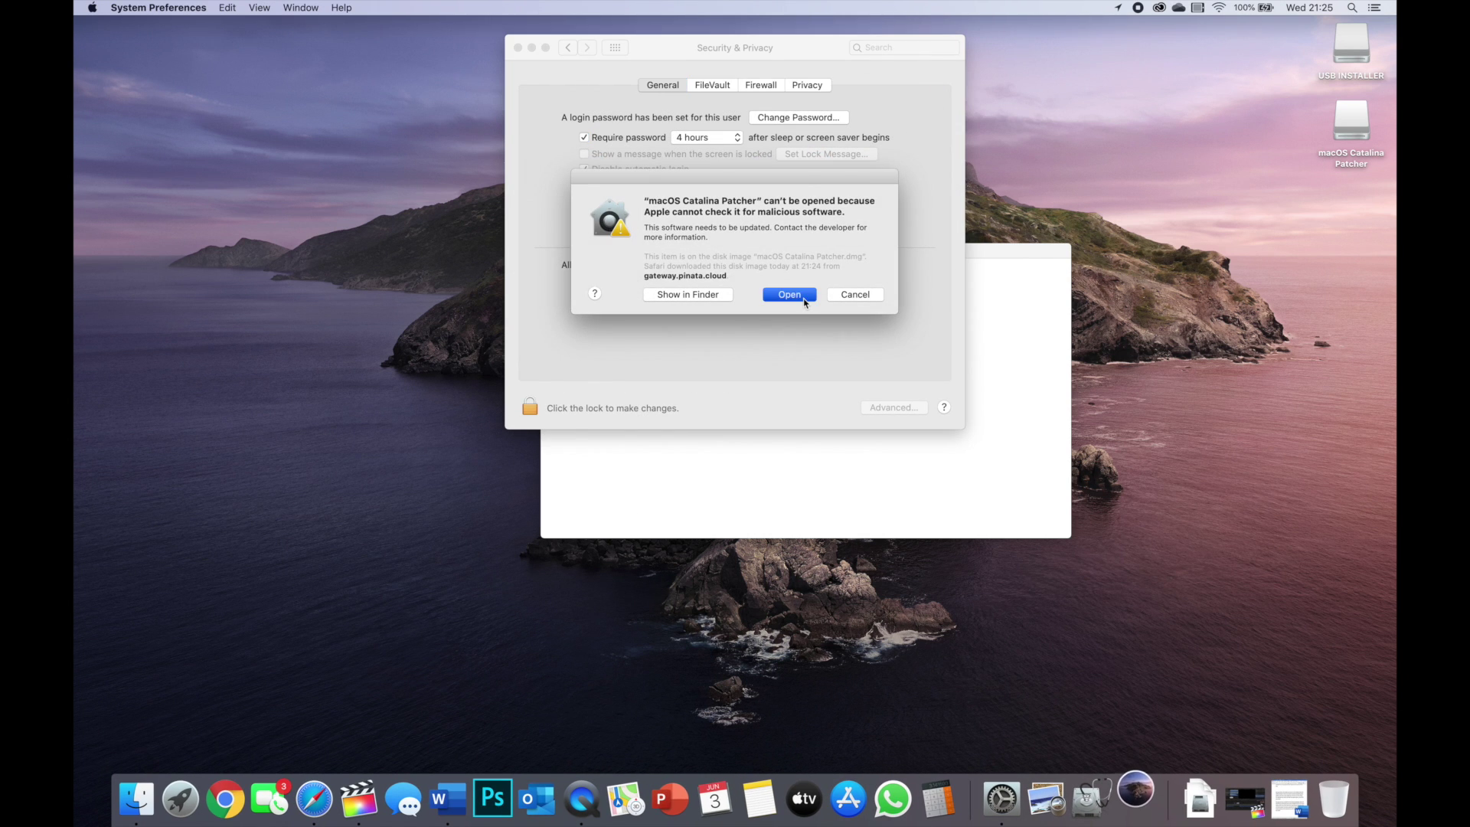
left_click(517, 48)
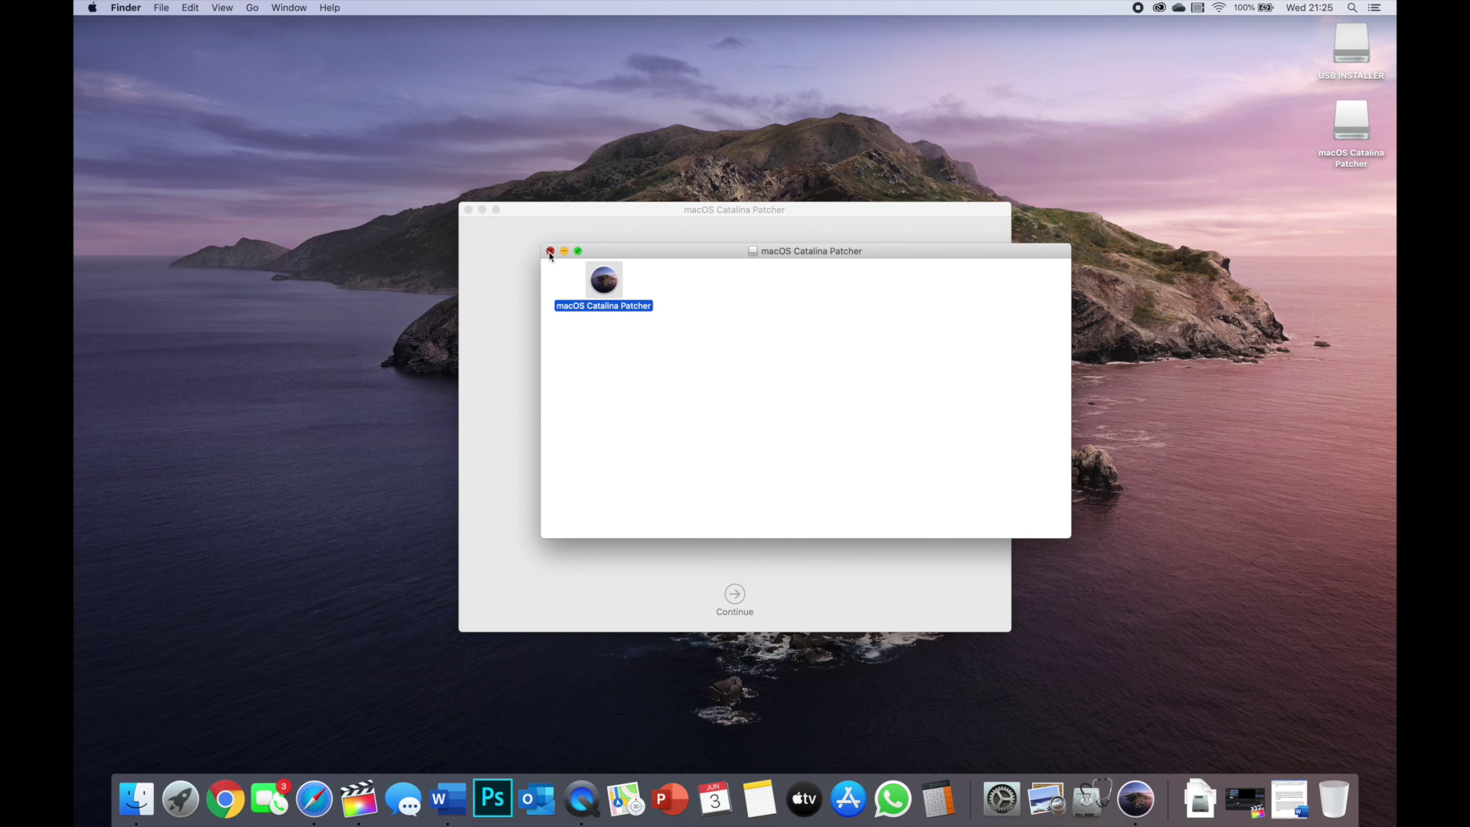
left_click(550, 251)
left_click(591, 283)
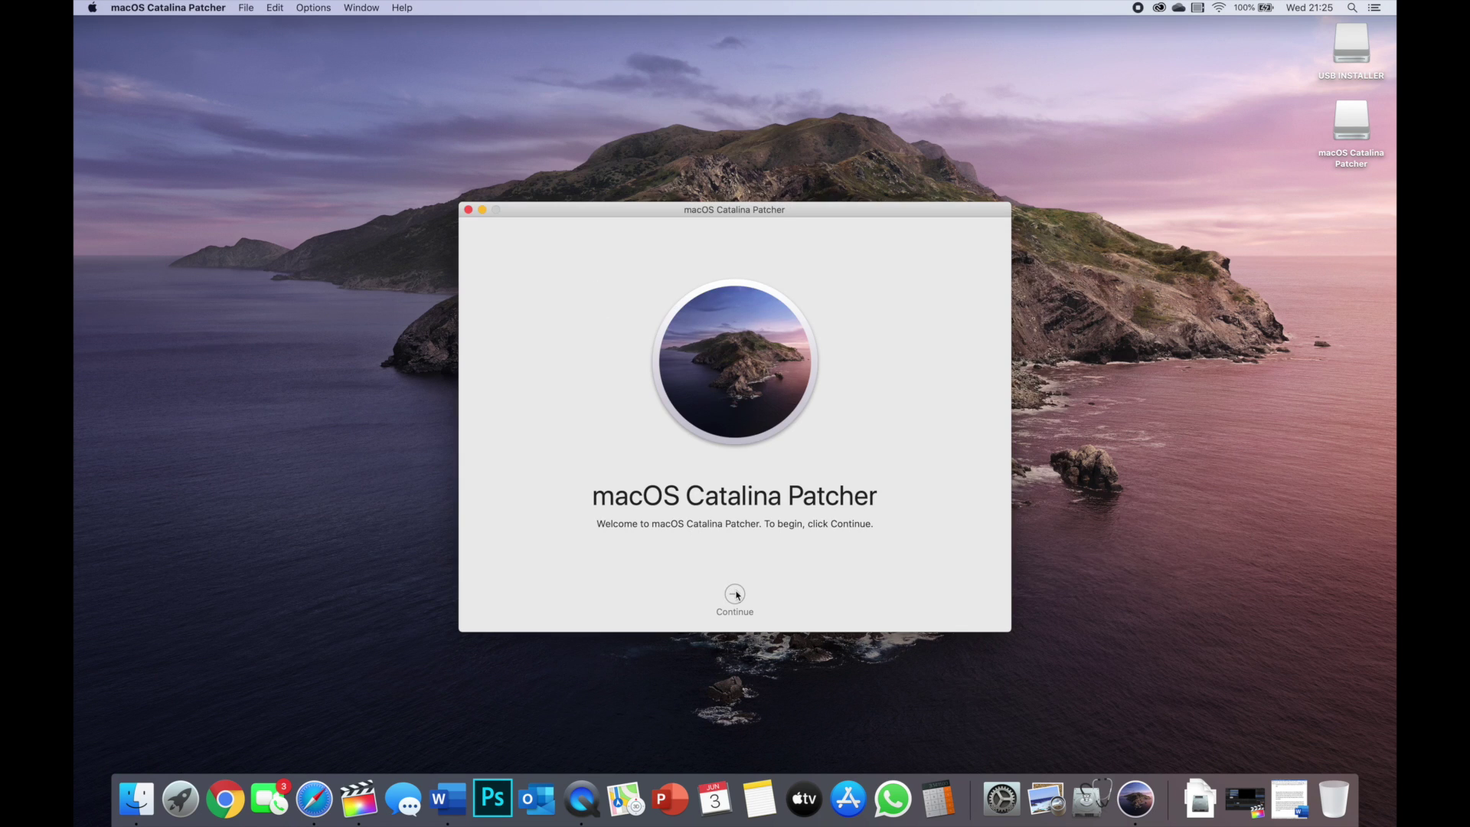
Continue past the patcher's welcome page and choose the existing Install macOS Catalina app from Applications as the installer copy.
left_click(736, 594)
left_click(771, 597)
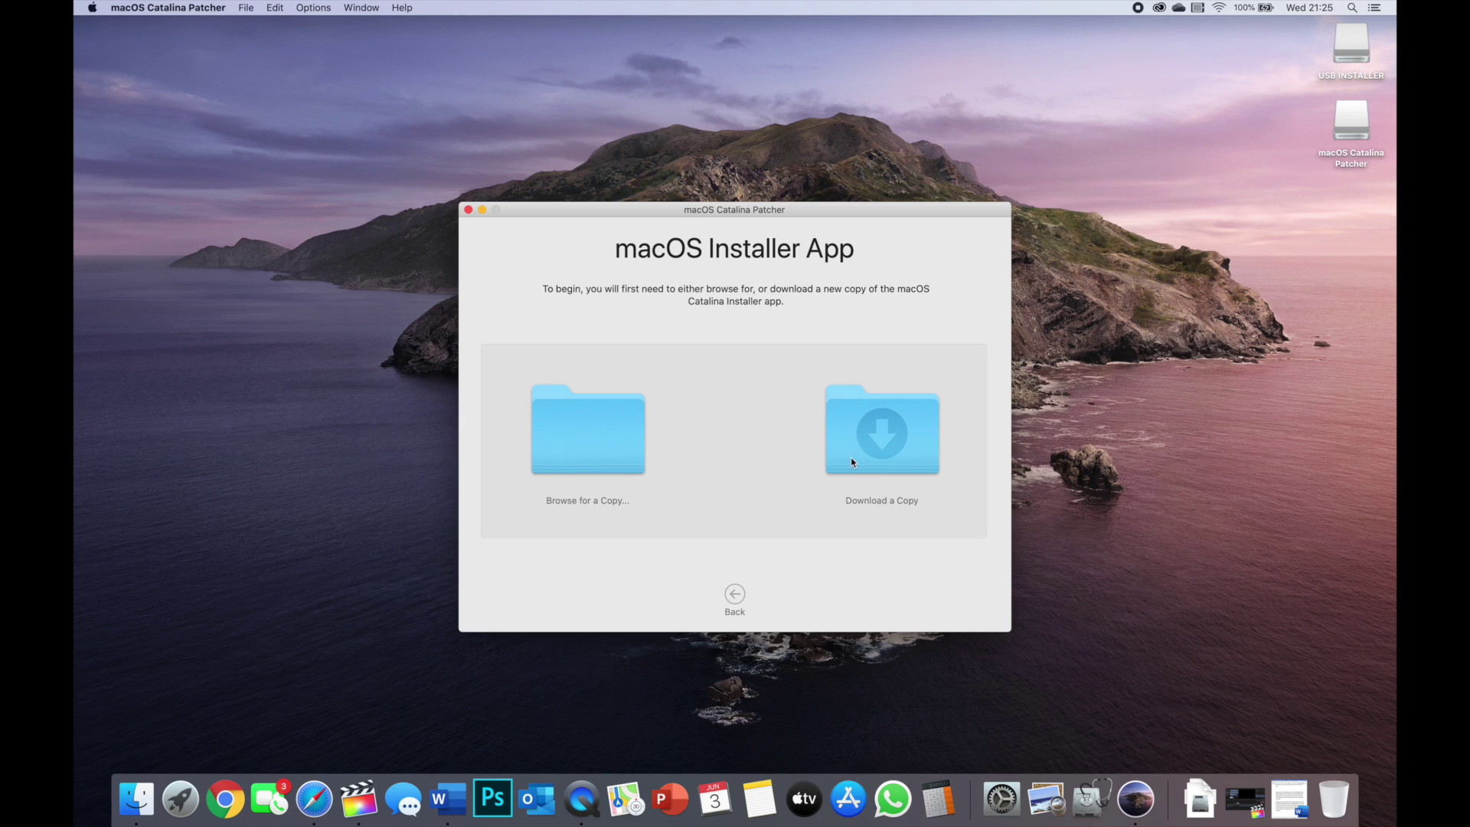
left_click(586, 455)
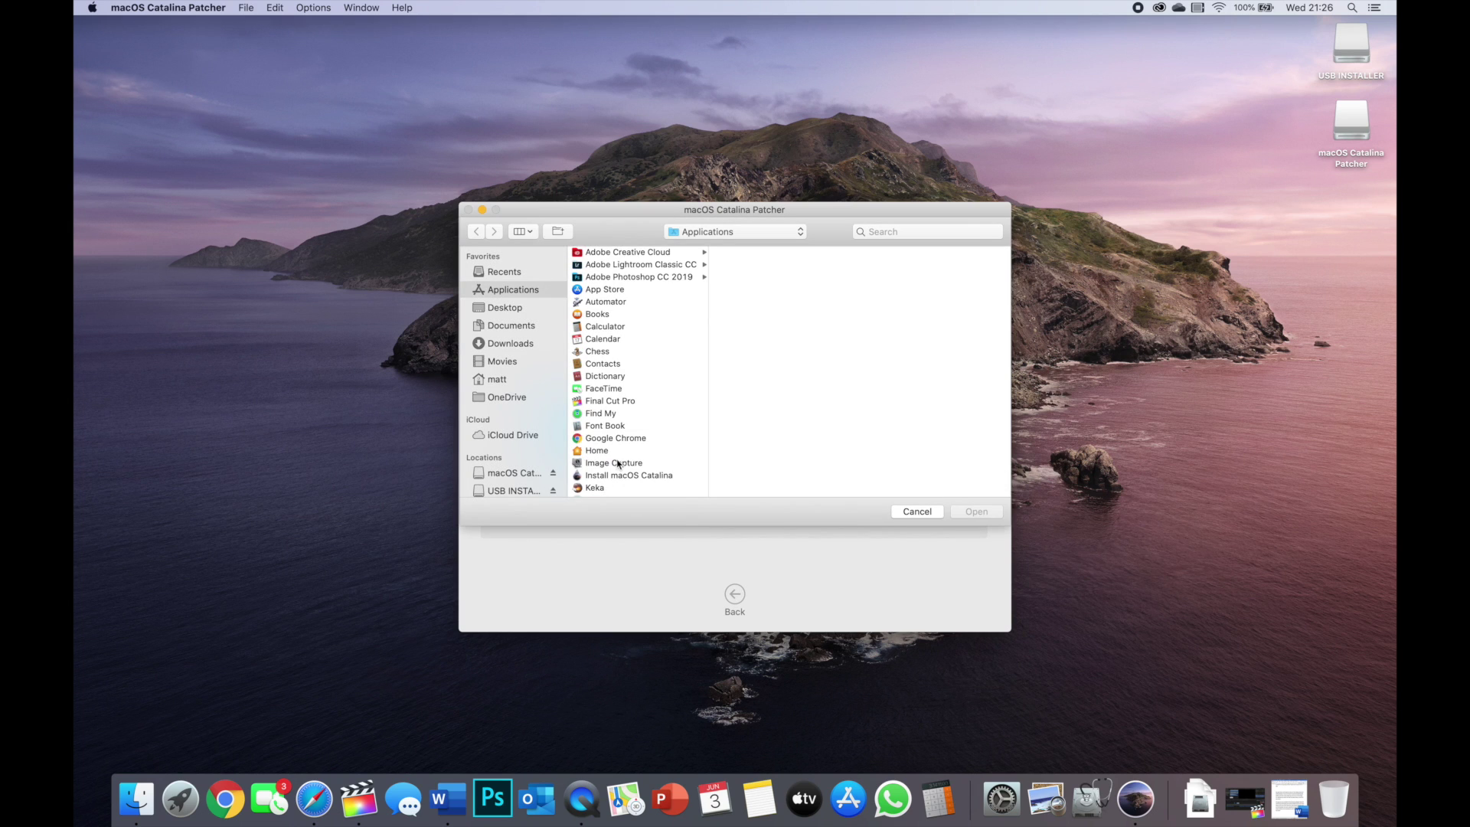
scroll(619, 464, "down", 3)
scroll(619, 464, "down", 2)
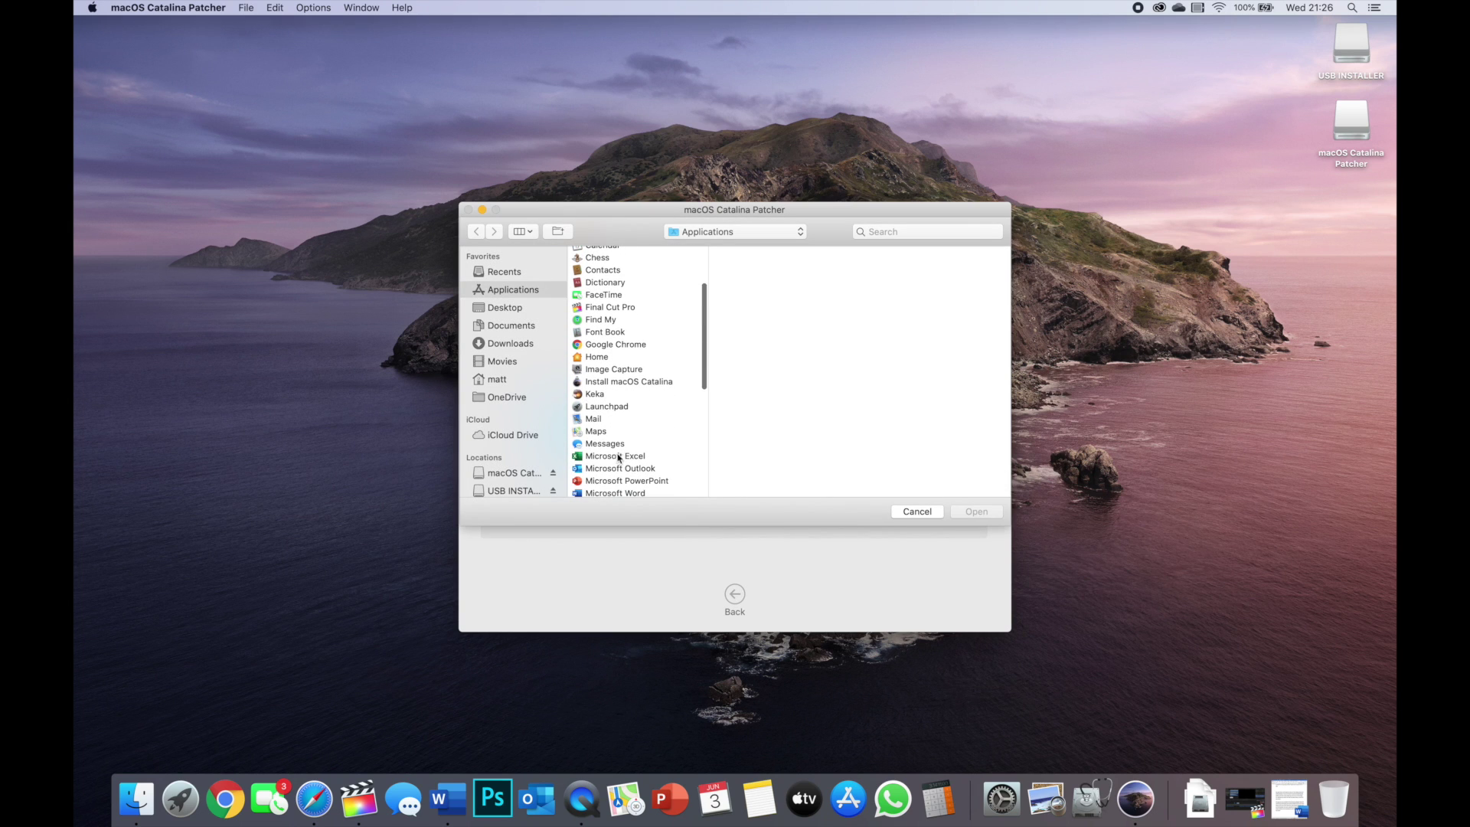
left_click(637, 382)
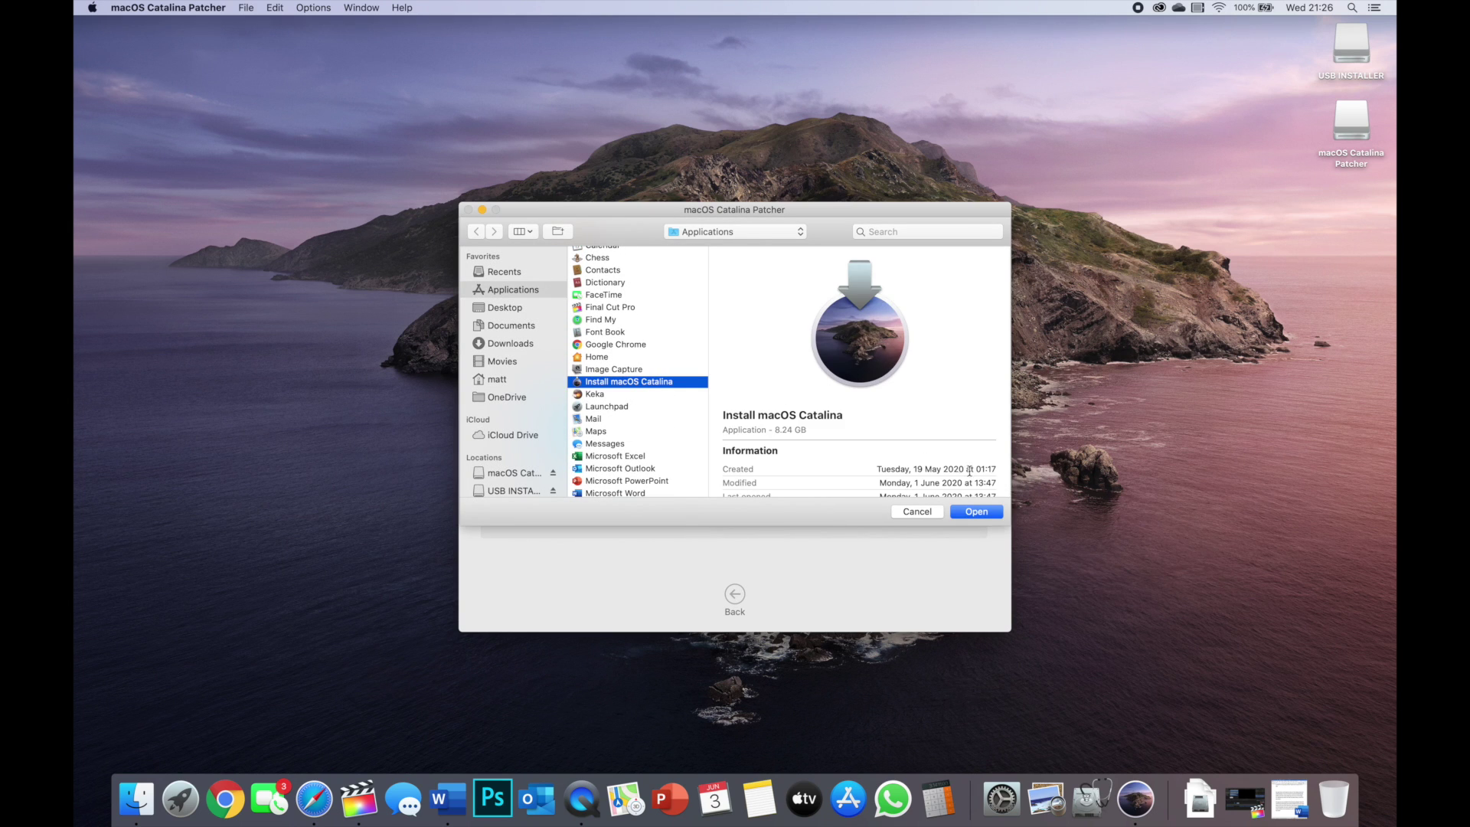
left_click(982, 516)
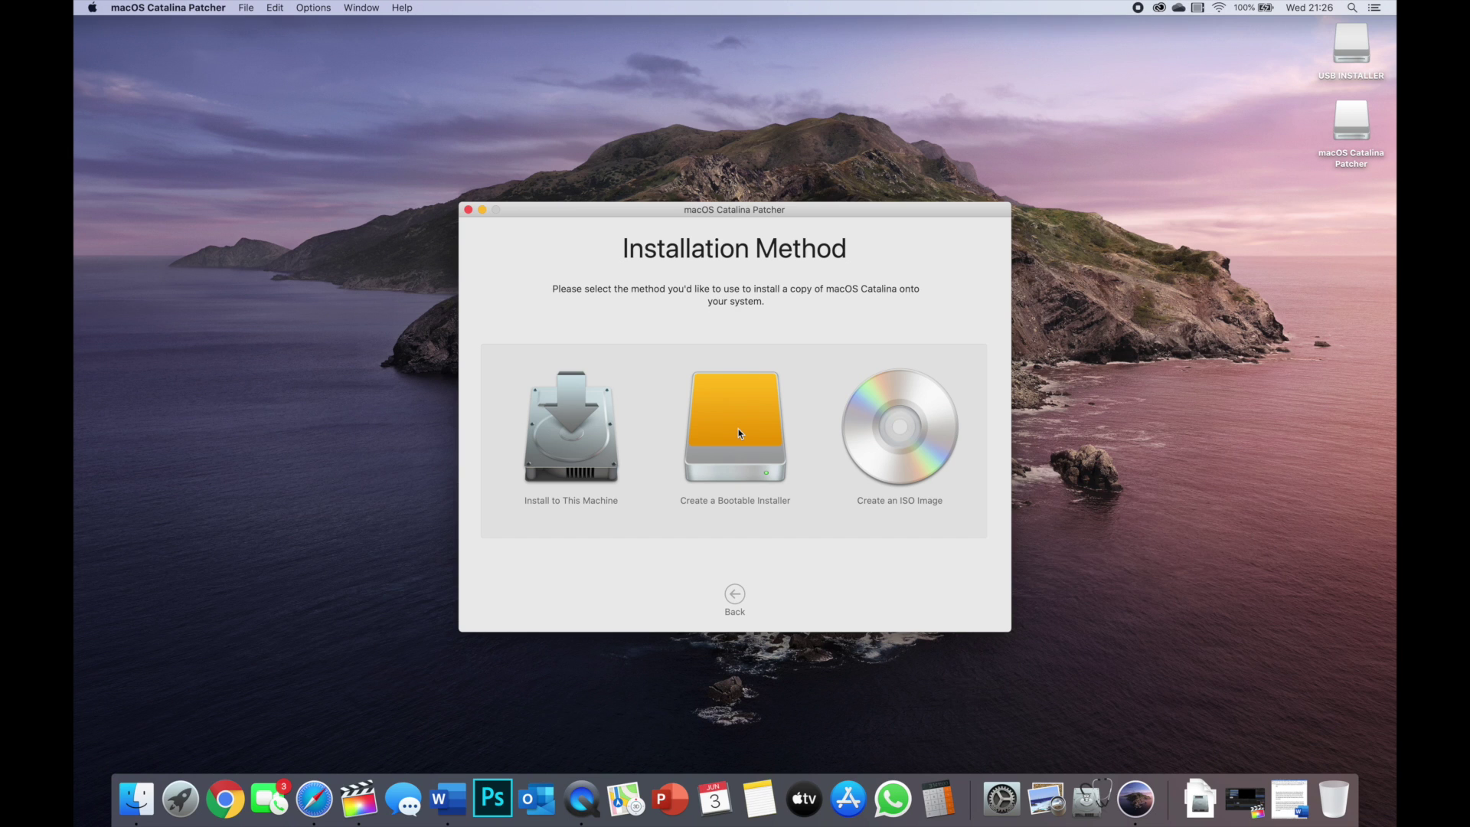
Search the Mac for Time Machine, open it to view the backup browser, and exit without restoring anything.
left_click(1353, 10)
type("ime")
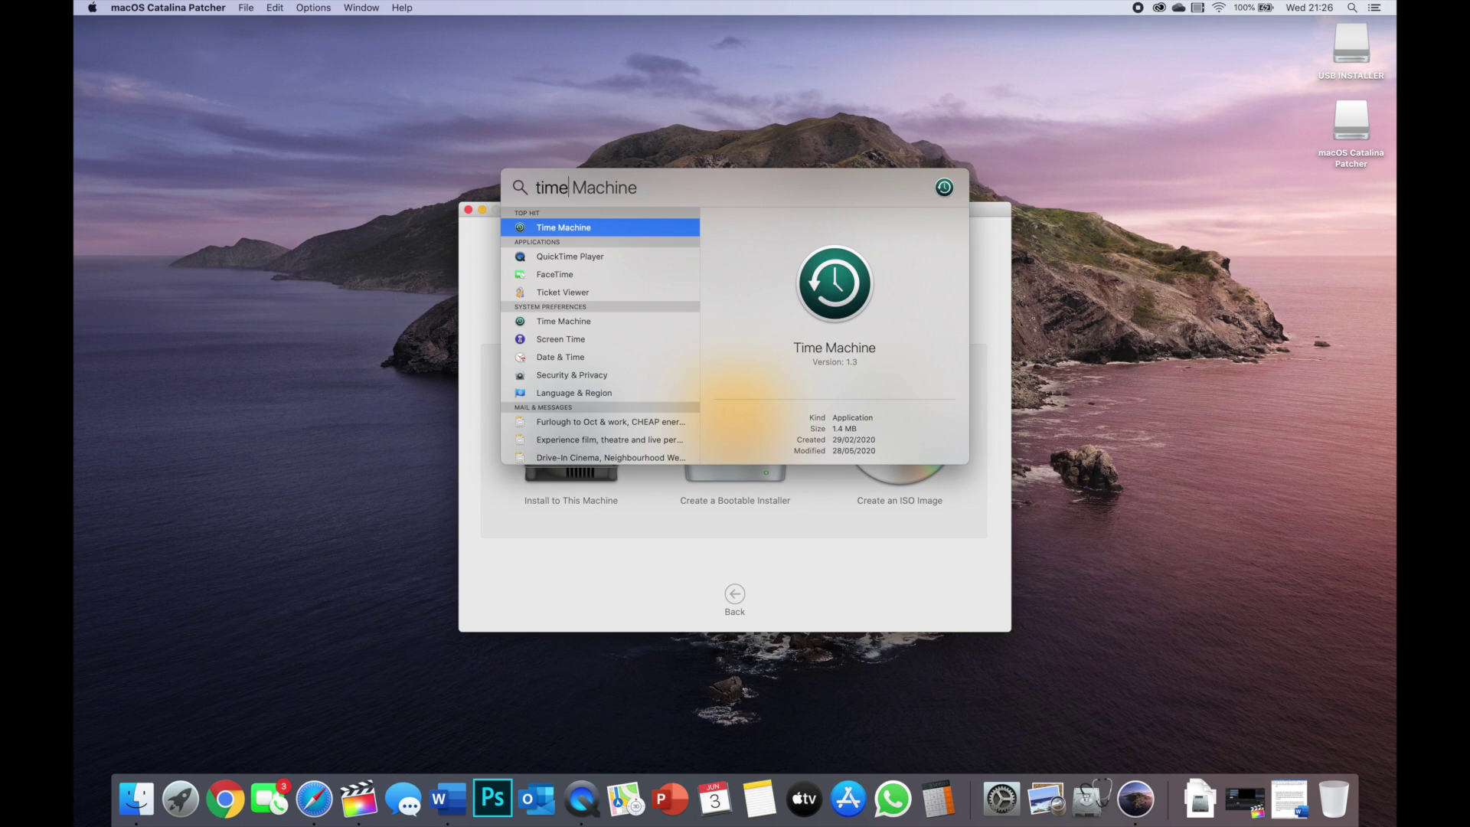
key("Return")
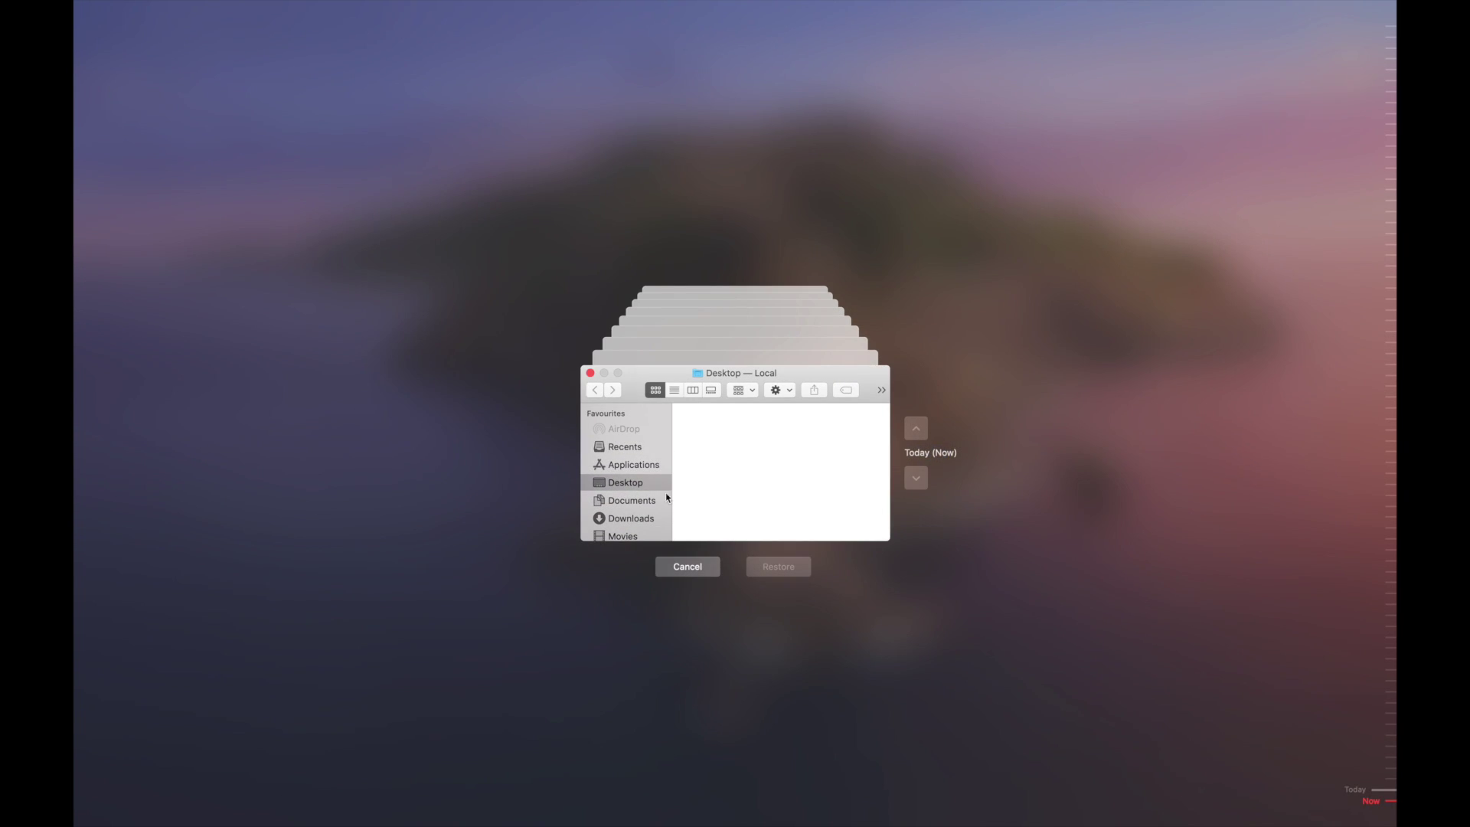
left_click(679, 567)
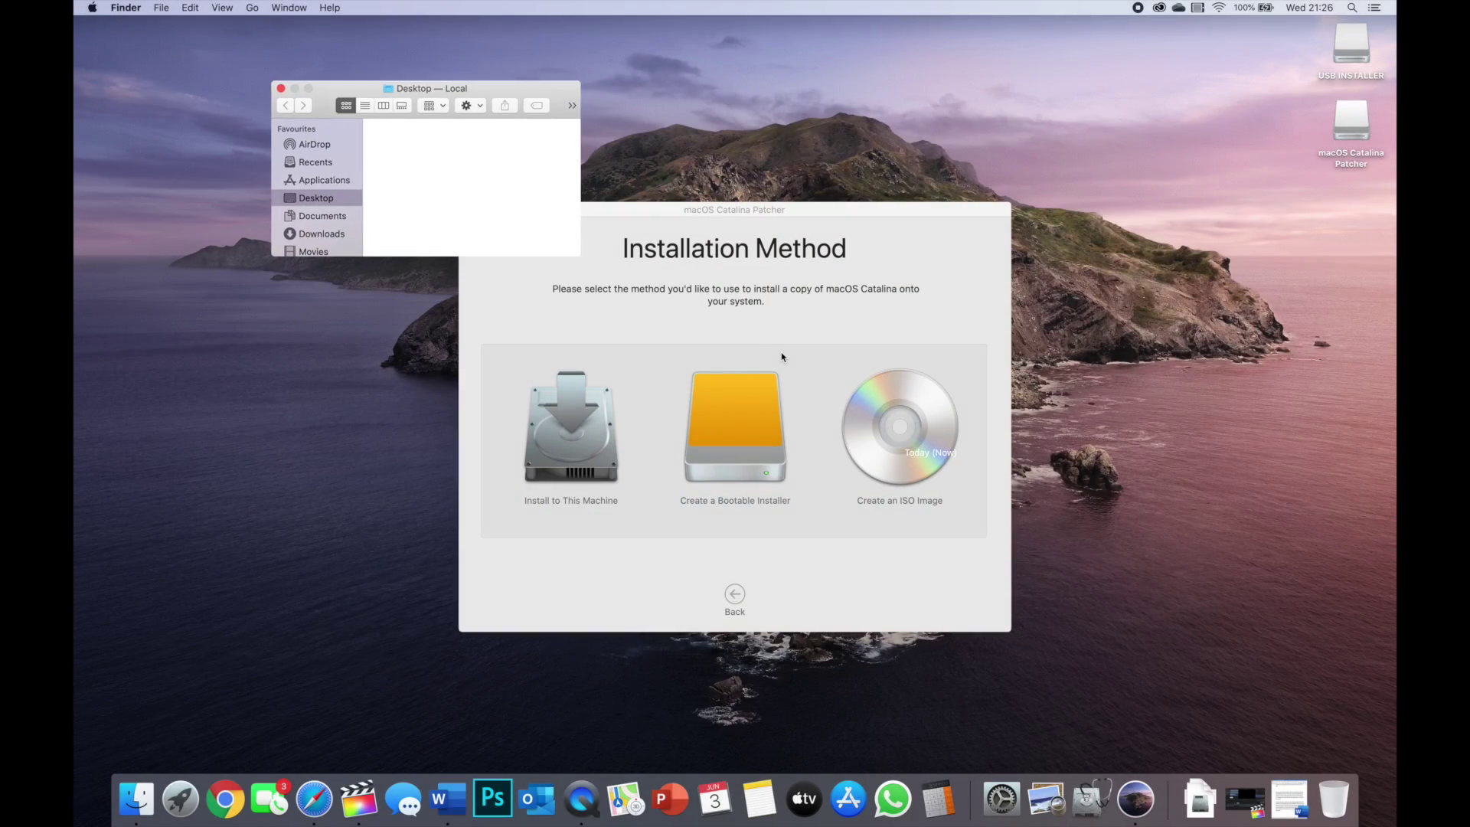
Create a bootable installer on the USB INSTALLER volume, accepting the disk erase and authorizing it with the account password.
left_click(743, 428)
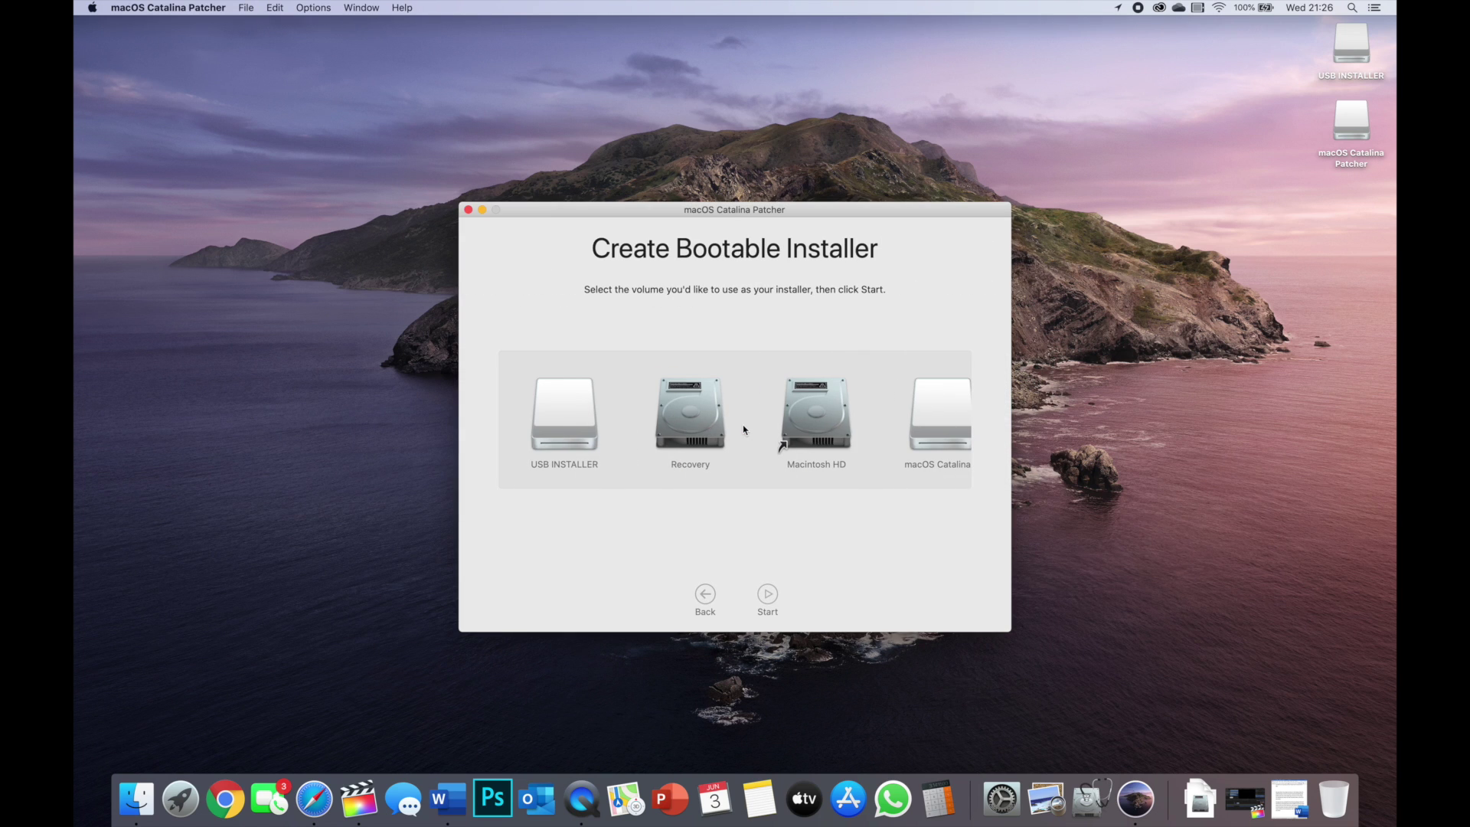
left_click(564, 409)
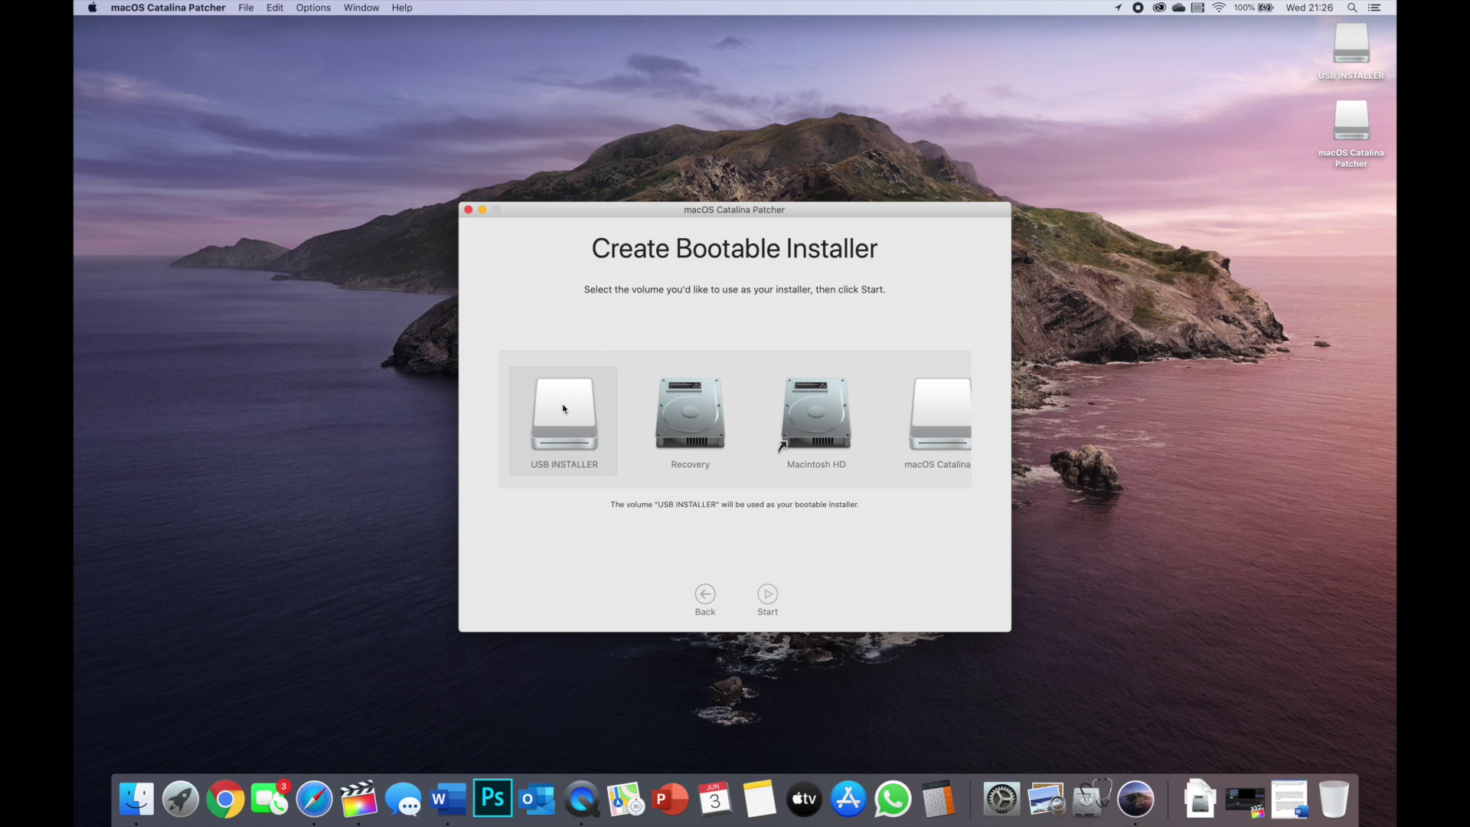
left_click(769, 595)
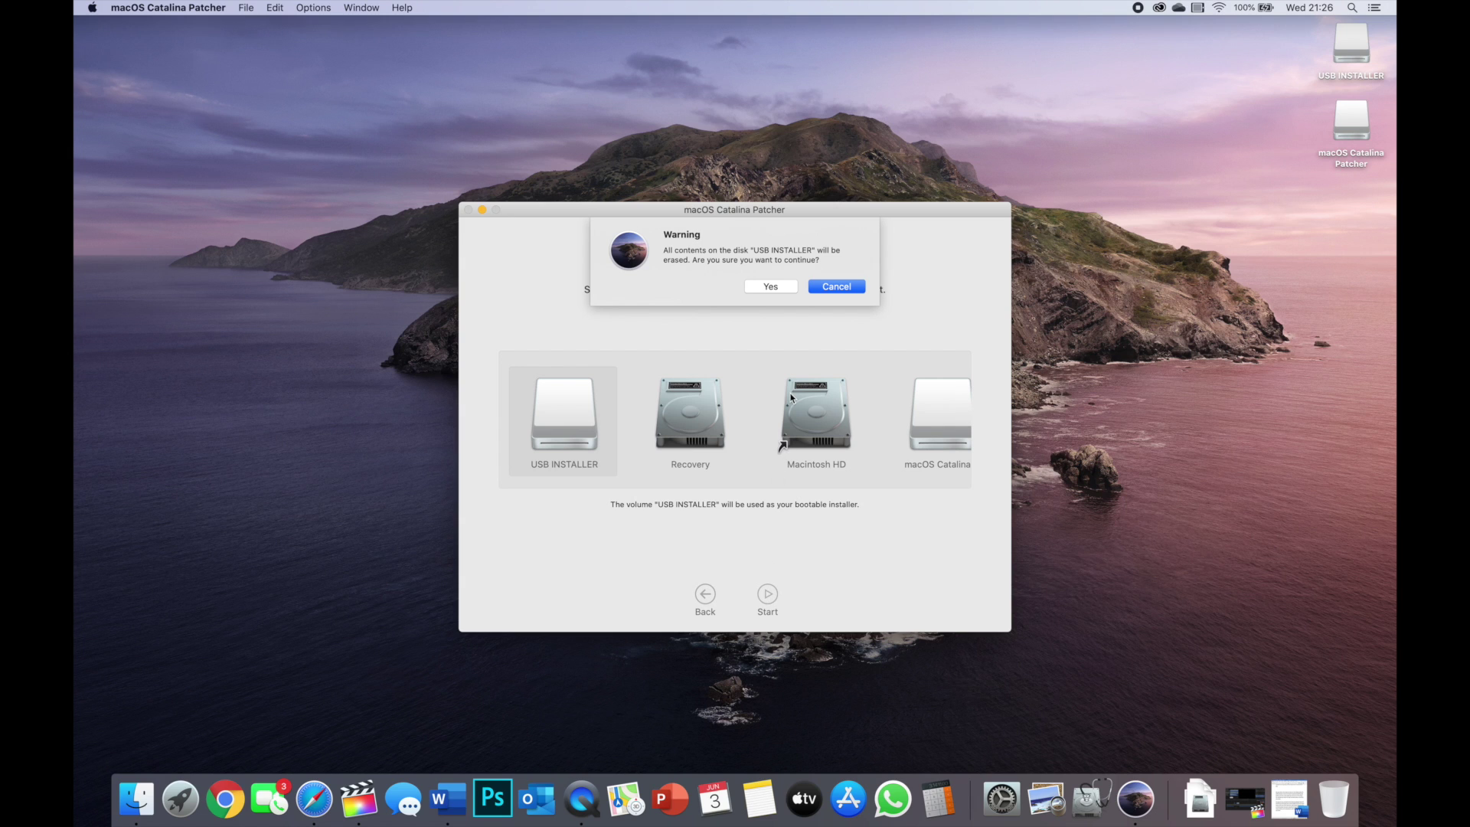
left_click(782, 289)
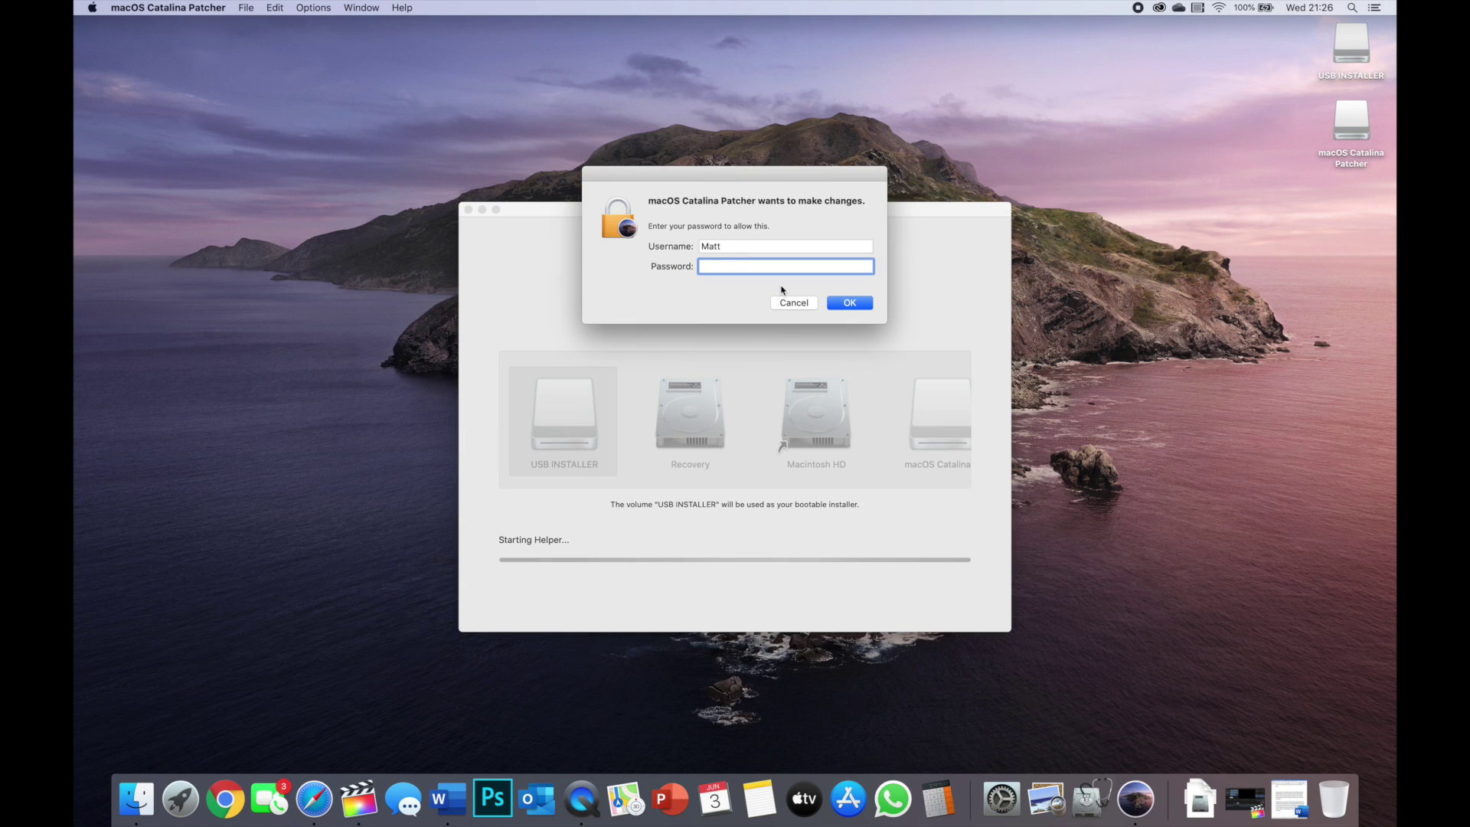
type("****")
key("Return")
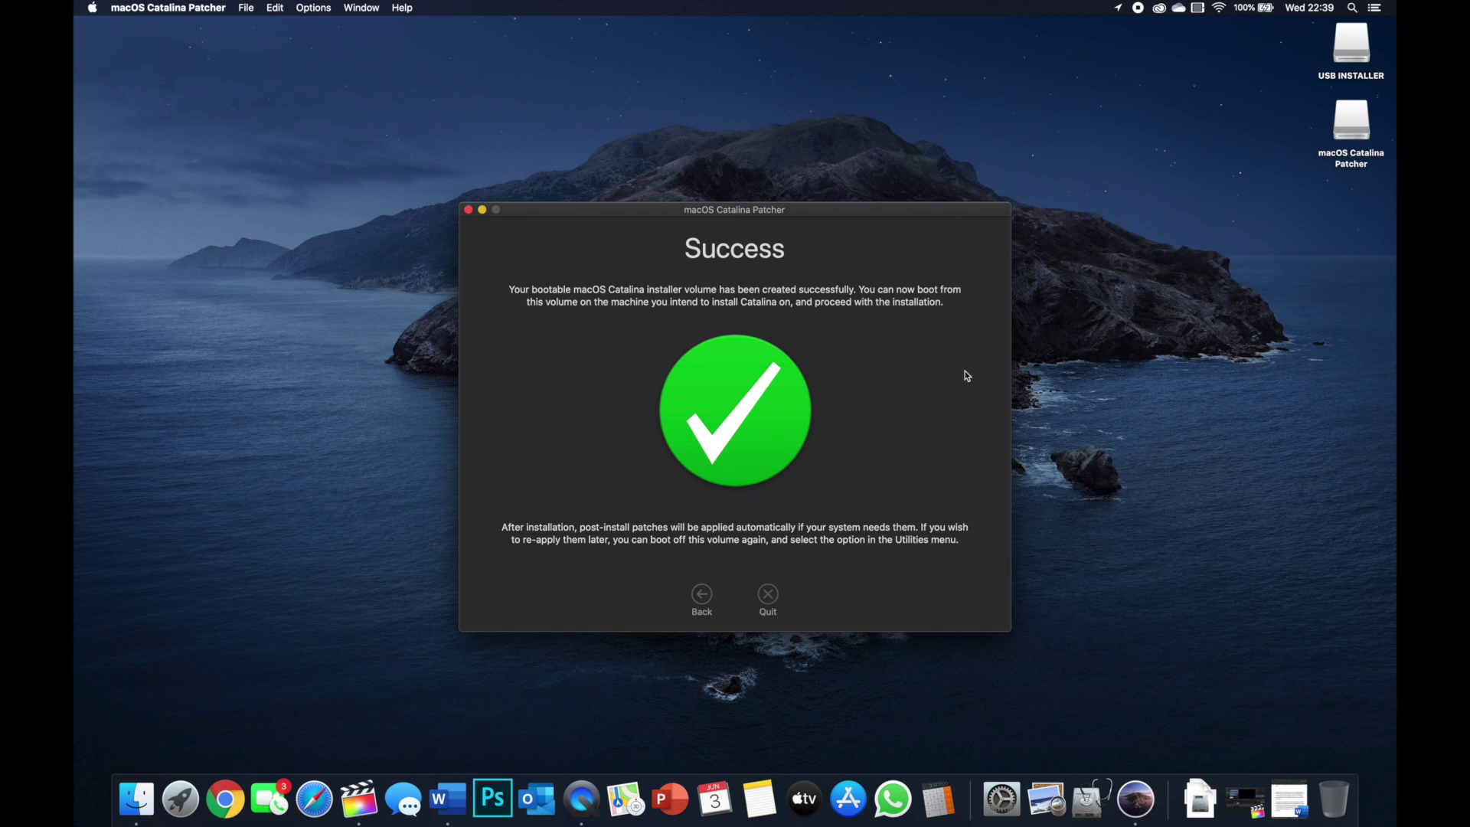
Quit the patcher and eject the USB INSTALLER and macOS Catalina Patcher volumes.
left_click(768, 596)
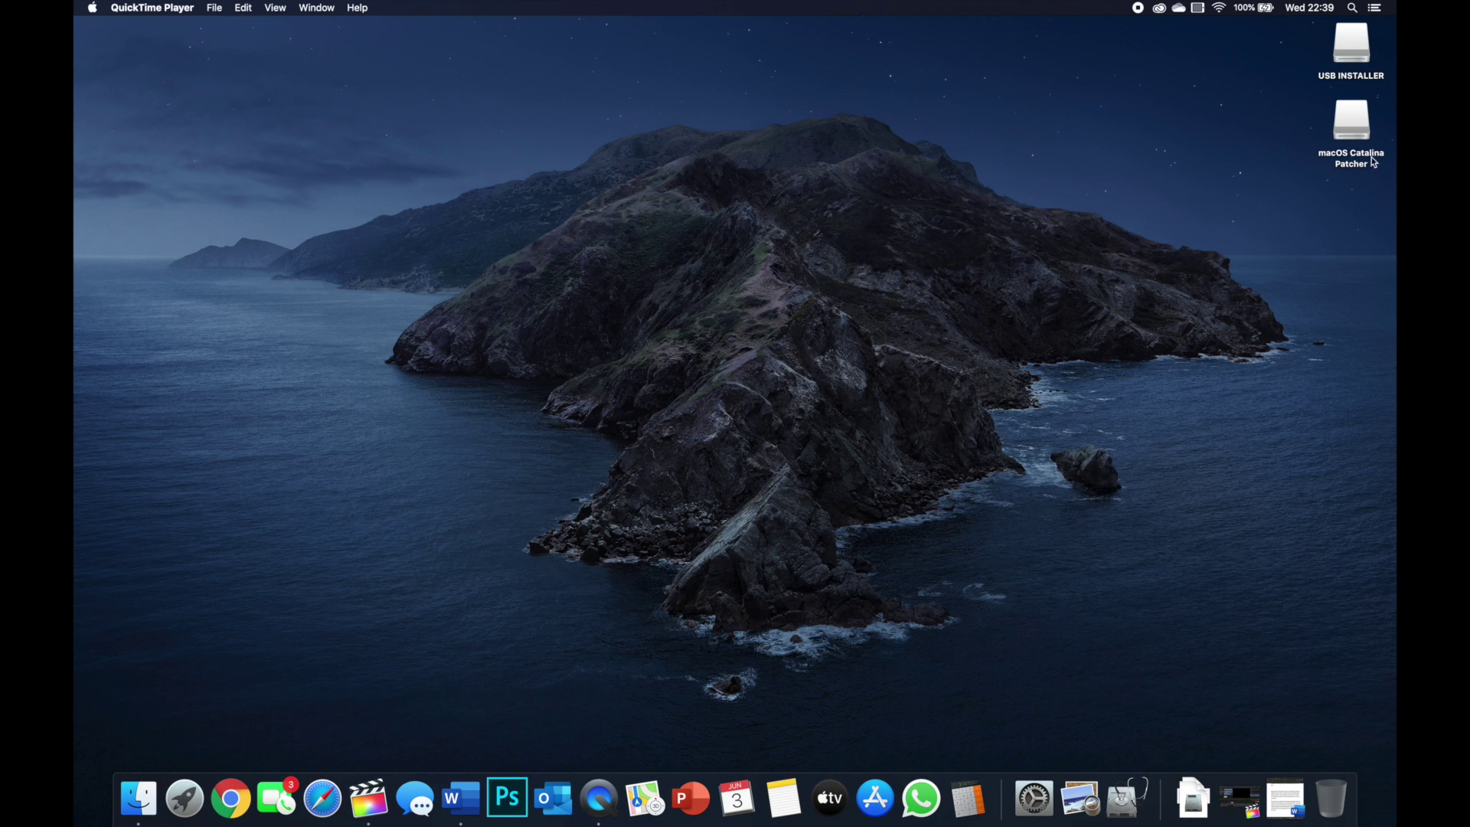
left_click_drag(1271, 59, 1330, 813)
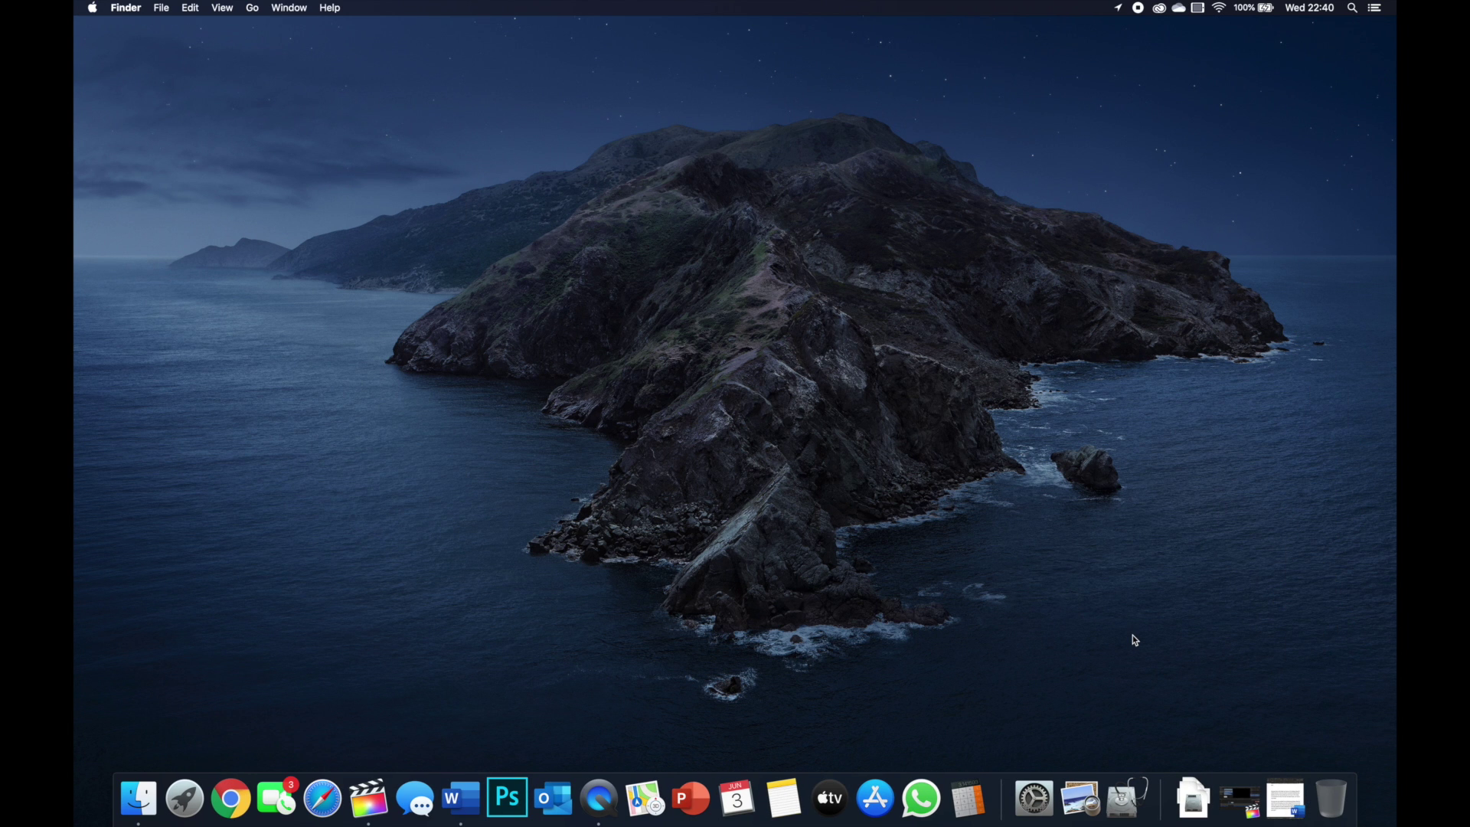